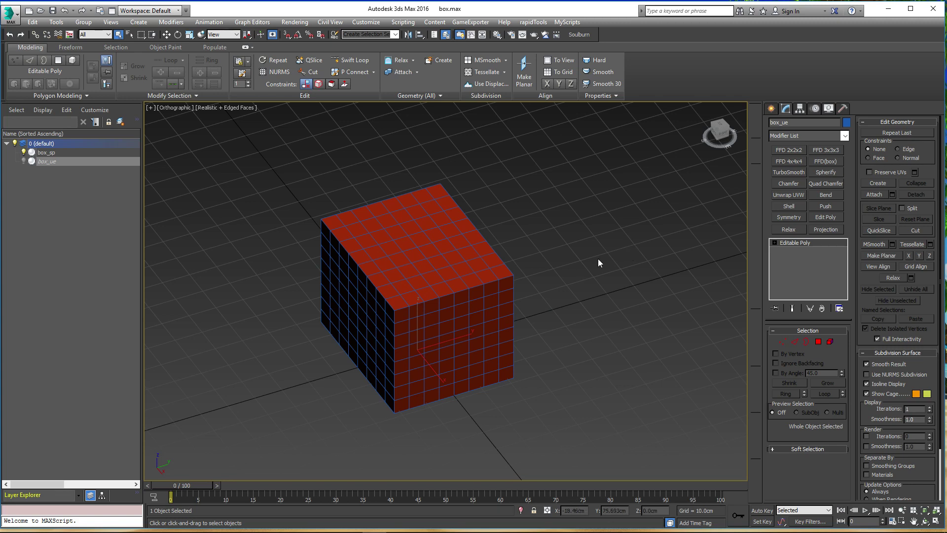
Step: Apply an Unwrap UVW modifier to box_sp and view its UV layout without the checker background
click(57, 153)
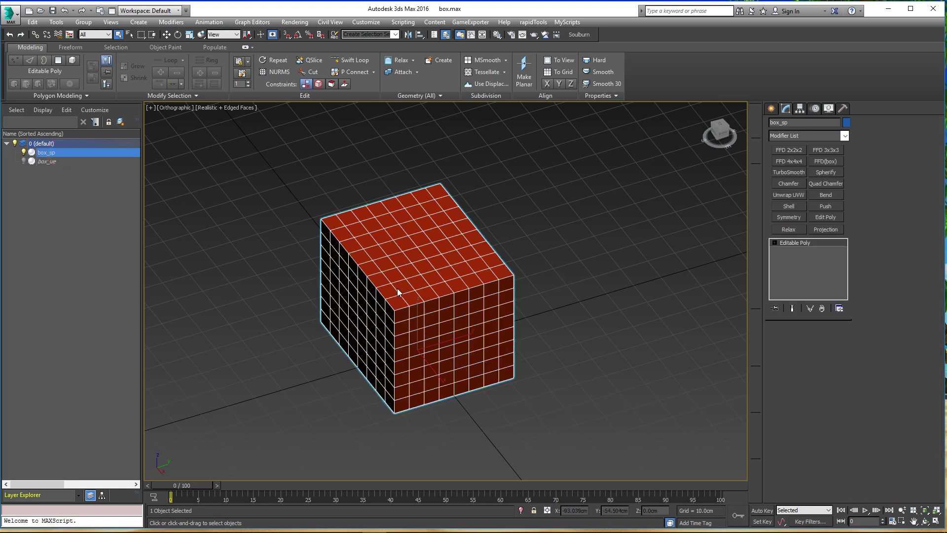
click(790, 195)
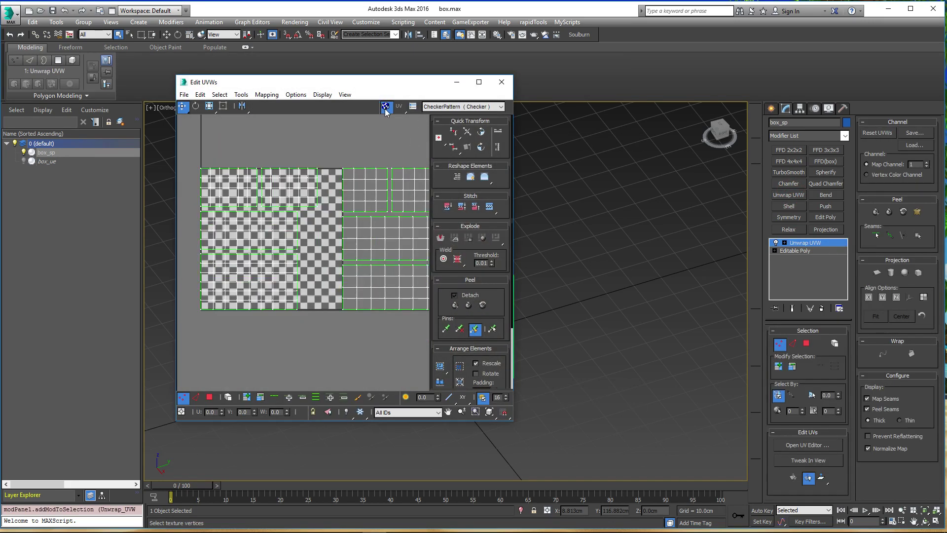
click(385, 106)
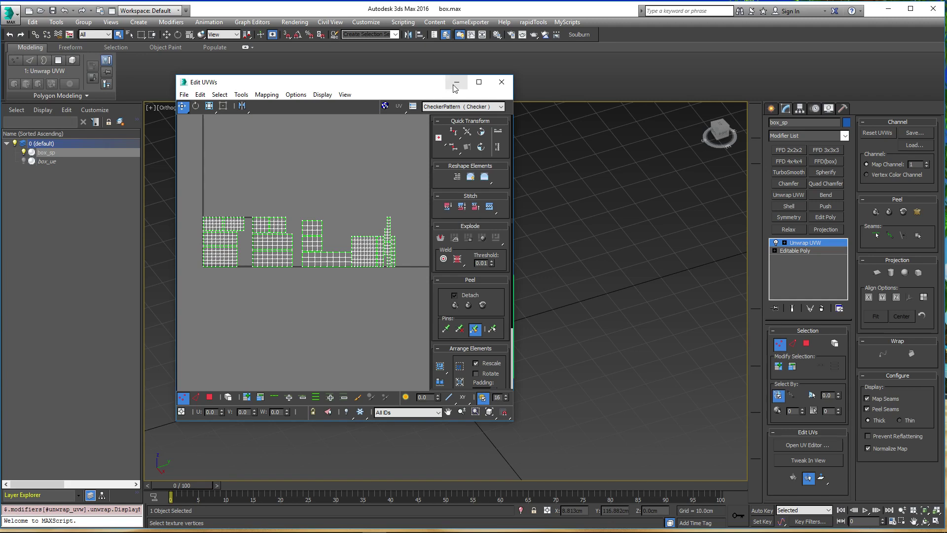
click(455, 83)
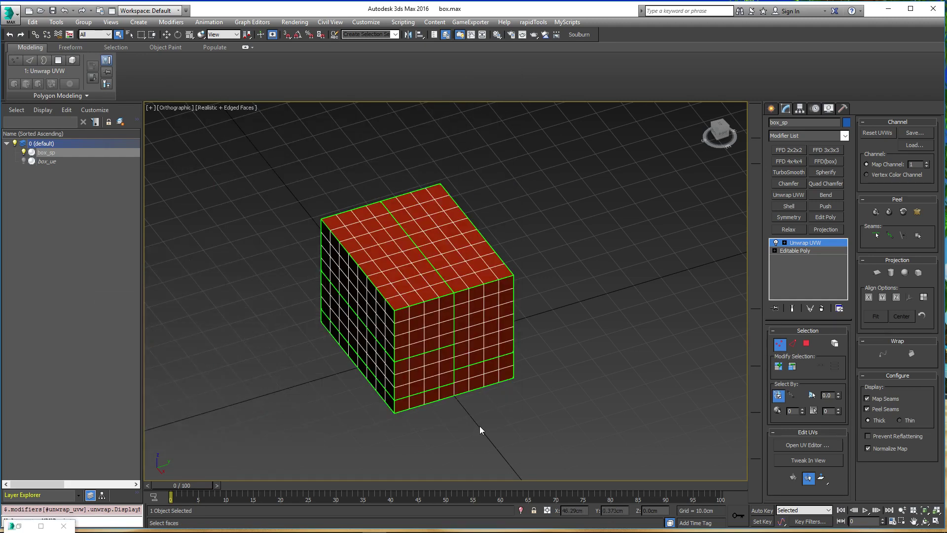
Step: Switch to Substance Painter and examine the painted box from several sides, across UV tiles 1001 to 1004
key(alt+Tab)
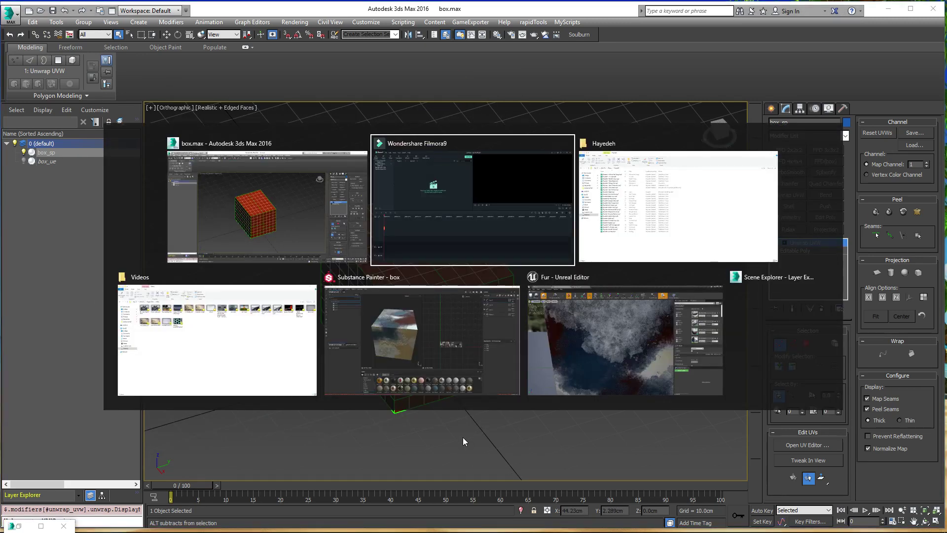
click(422, 327)
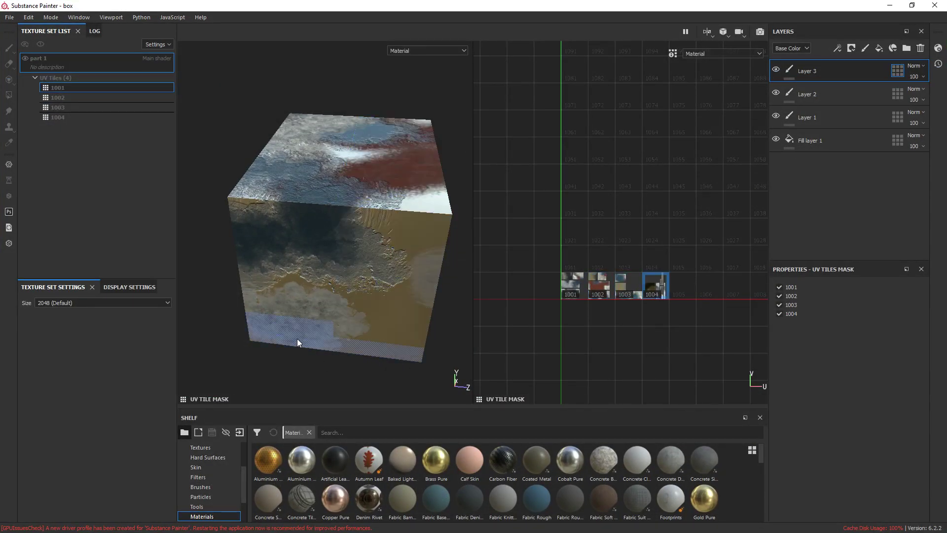
alt+drag(301, 229, 461, 252)
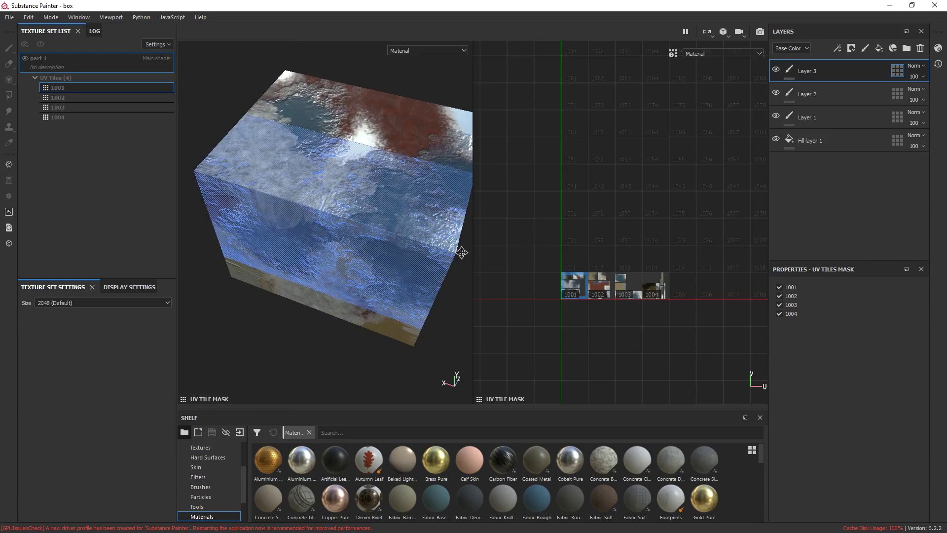
alt+middle_drag(462, 252, 474, 249)
alt+drag(298, 243, 422, 220)
alt+drag(247, 253, 424, 217)
alt+drag(364, 239, 318, 316)
scroll(299, 306, down, 3)
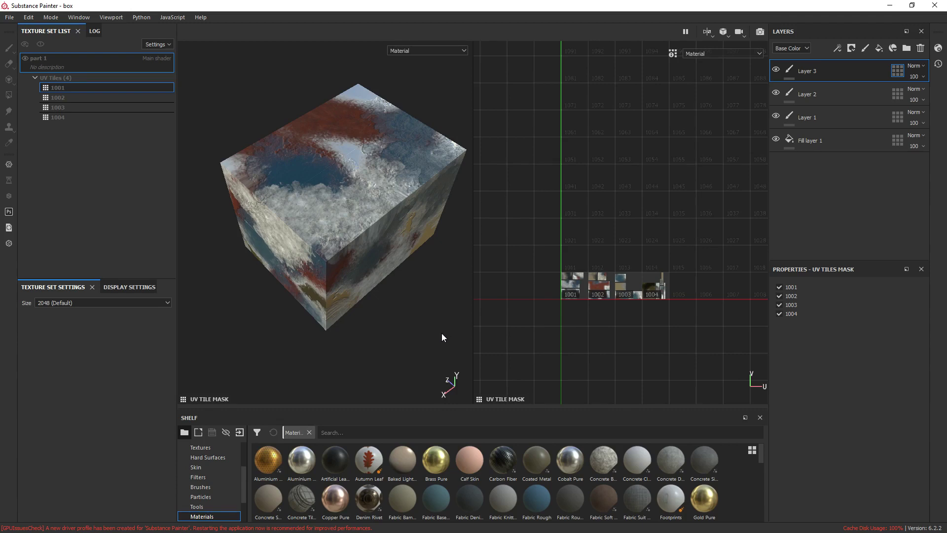
key(alt)
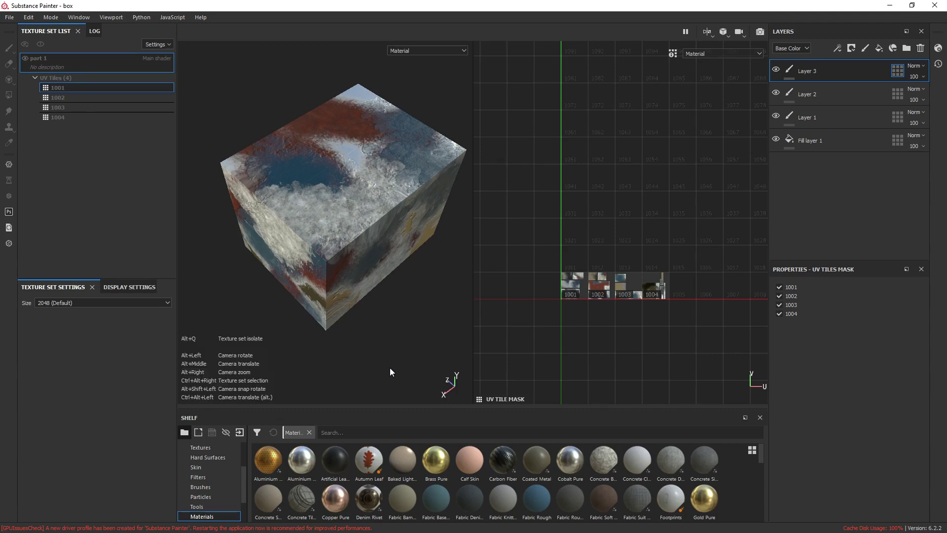
alt+drag(395, 375, 394, 351)
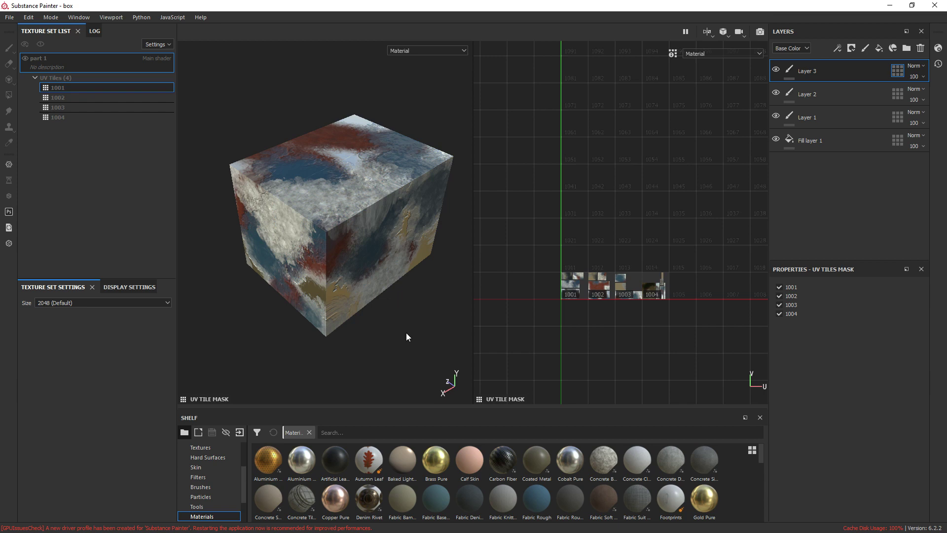
Step: Inspect the painted texture up close where UV tile 1001 meets the neighbouring tiles on the box
alt+drag(403, 324, 255, 270)
scroll(256, 270, up, 1)
scroll(257, 271, down, 3)
scroll(256, 272, up, 8)
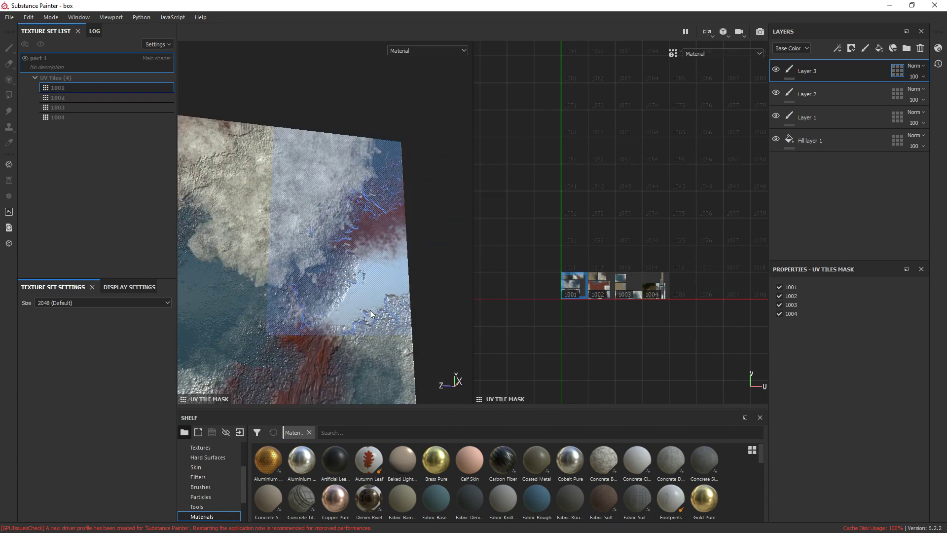
alt+drag(377, 293, 311, 345)
alt+drag(422, 330, 419, 356)
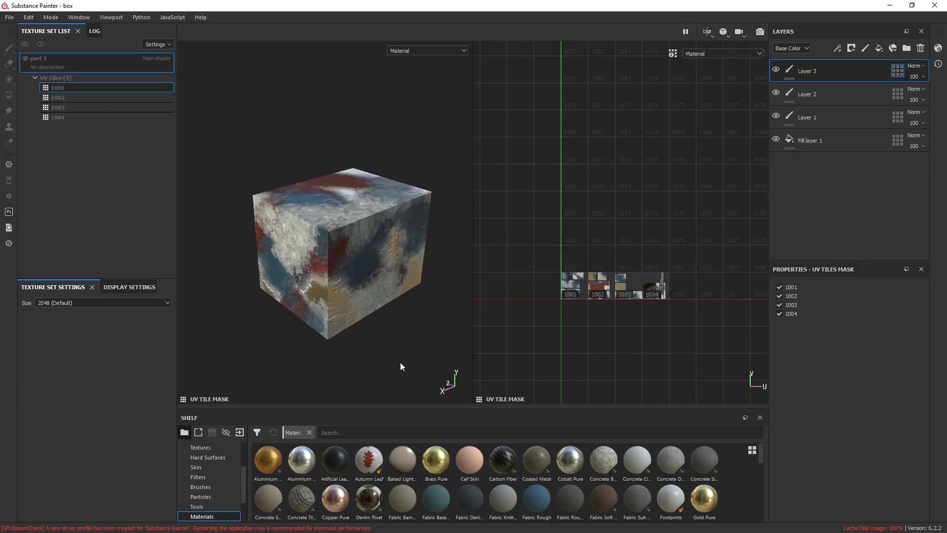
Step: Return to 3ds Max and review box_sp's UV tile layout in the UV editor beside the model
key(alt+Tab)
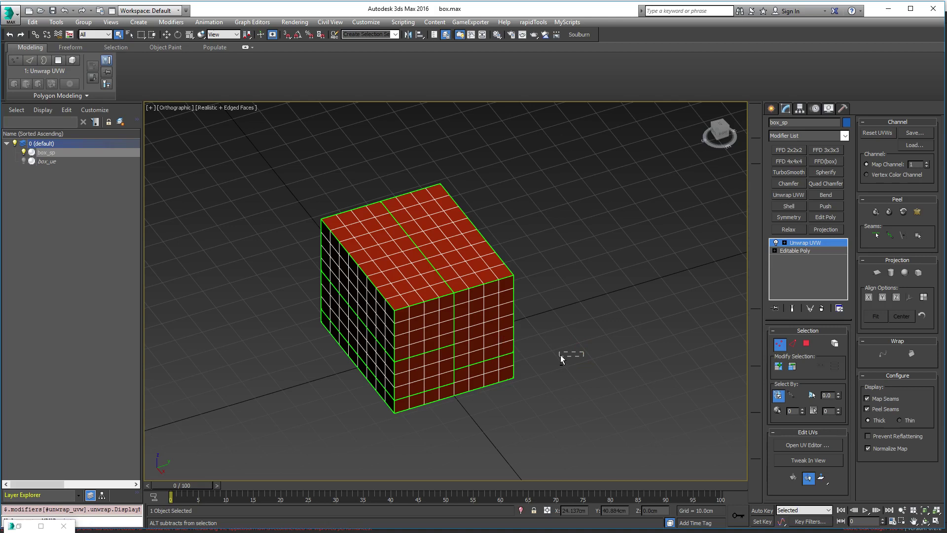
alt+middle_drag(567, 355, 520, 338)
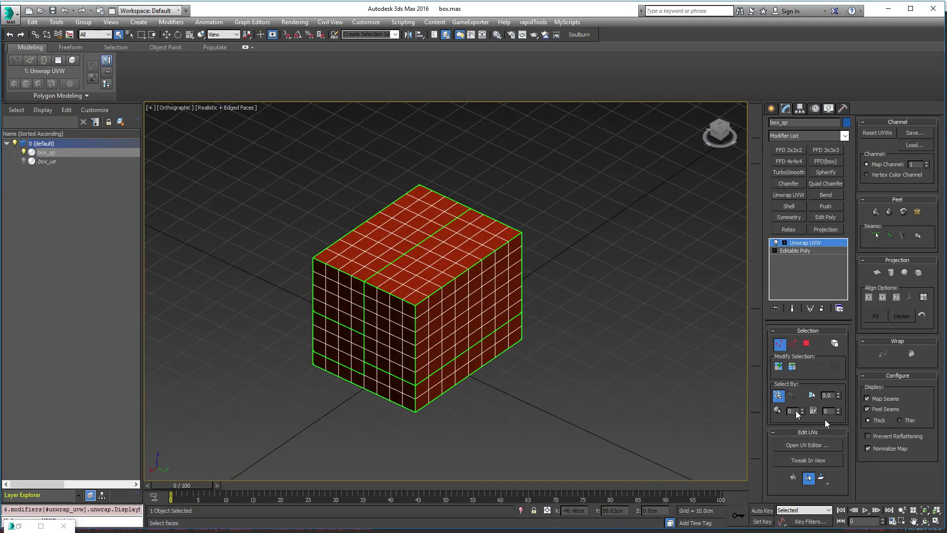
click(825, 446)
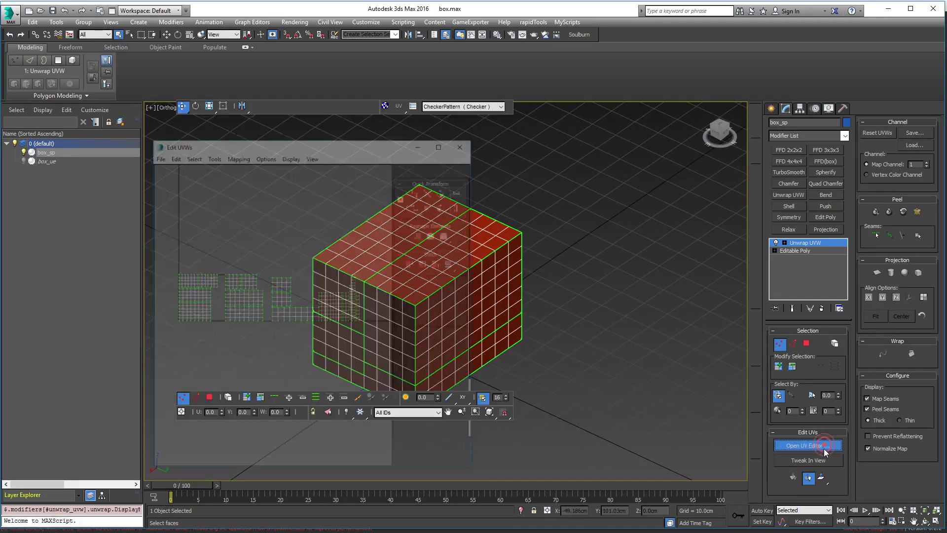
drag(374, 83, 748, 117)
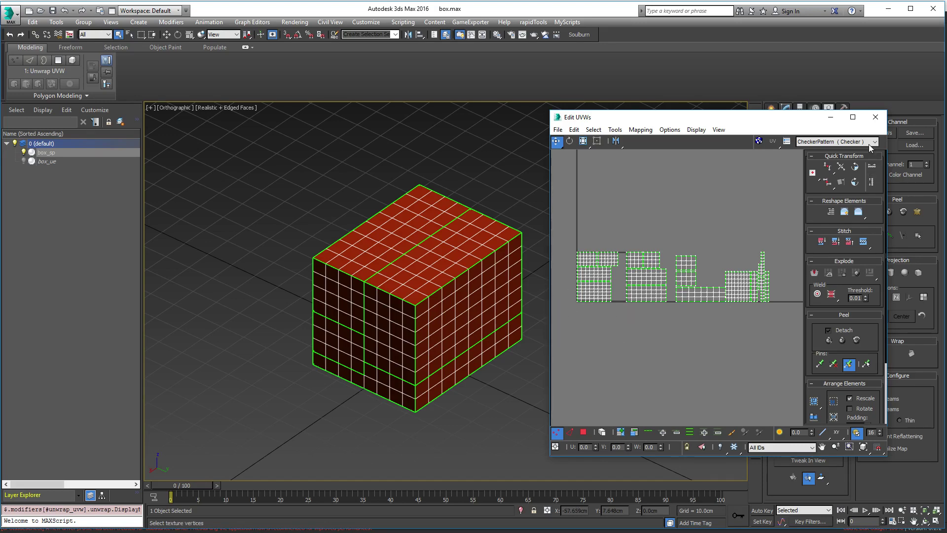
click(875, 117)
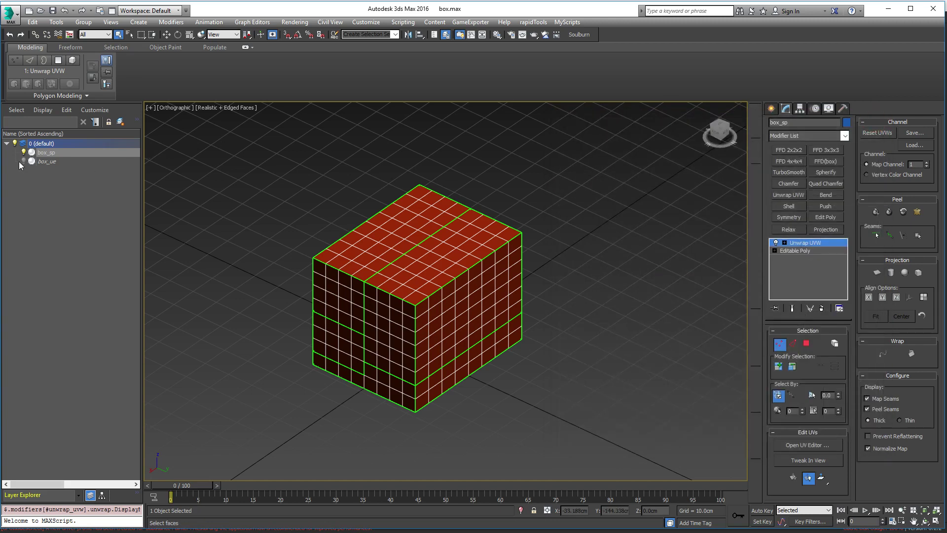
Step: Unhide box_ue, hide box_sp, and select box_ue
click(23, 162)
click(23, 152)
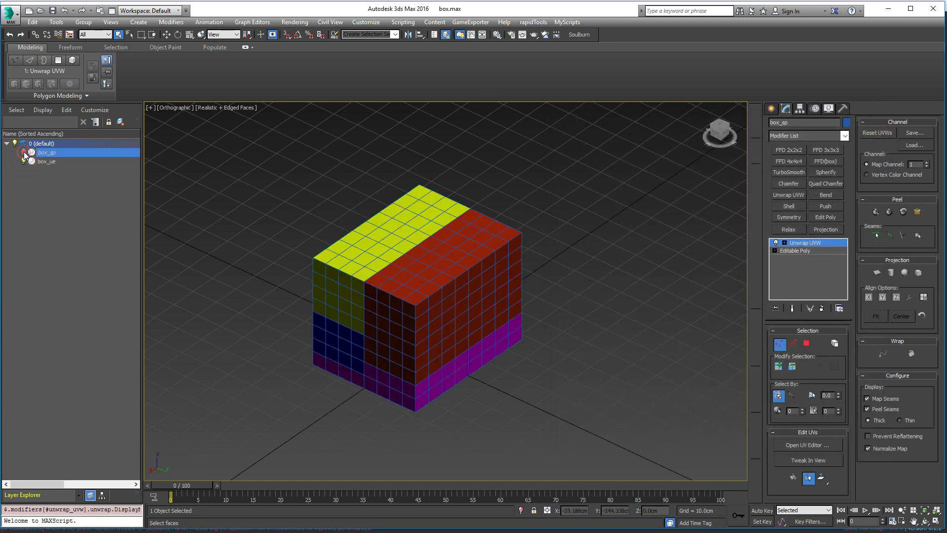
click(53, 164)
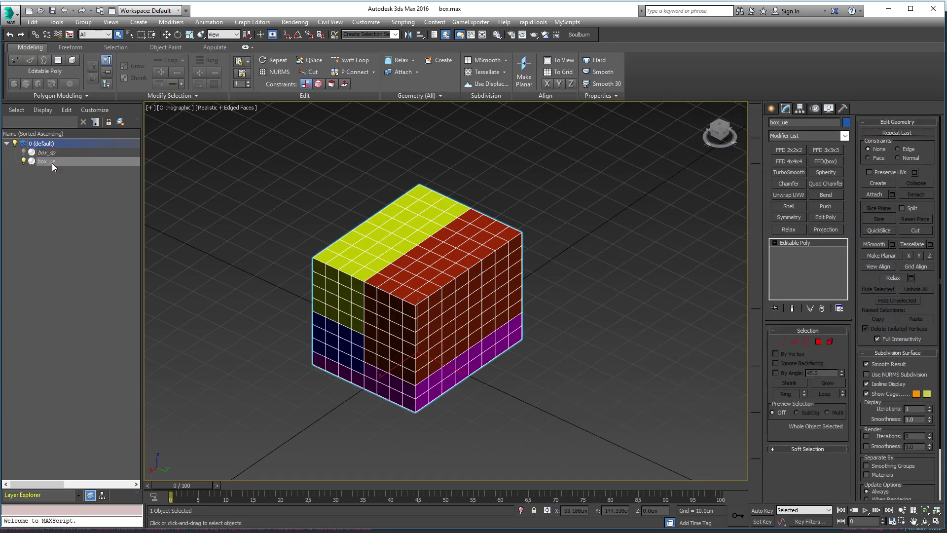
scroll(408, 294, up, 2)
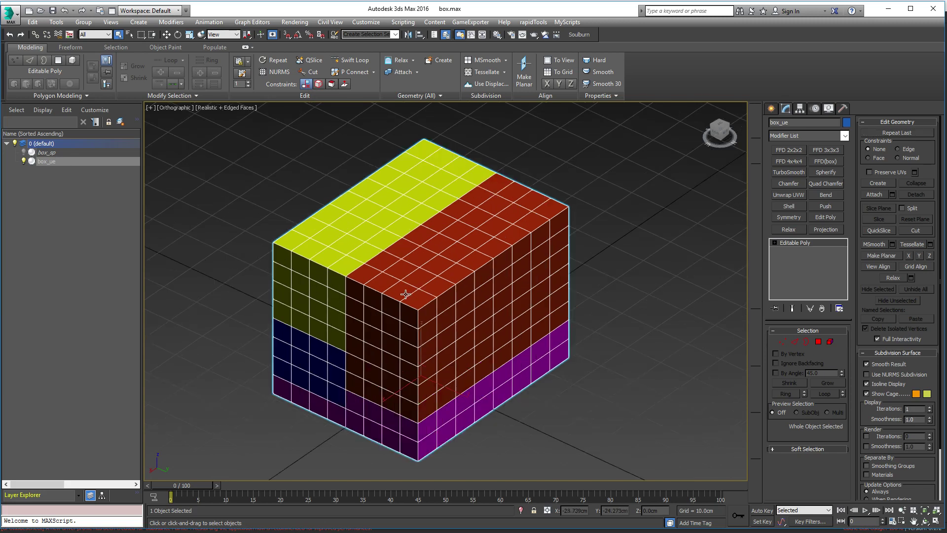
Step: Apply an Unwrap UVW modifier to box_ue and turn off the checker background in its UV editor
click(788, 194)
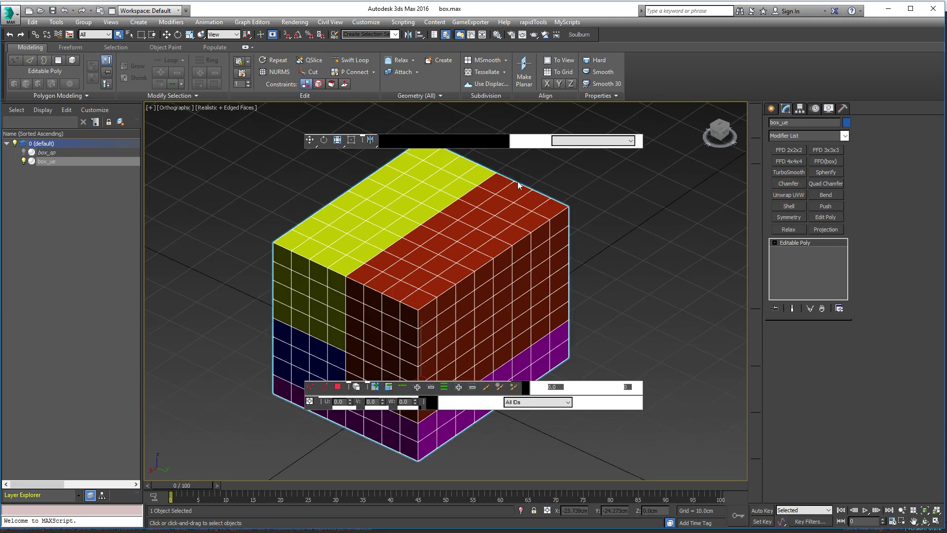
drag(400, 86, 814, 130)
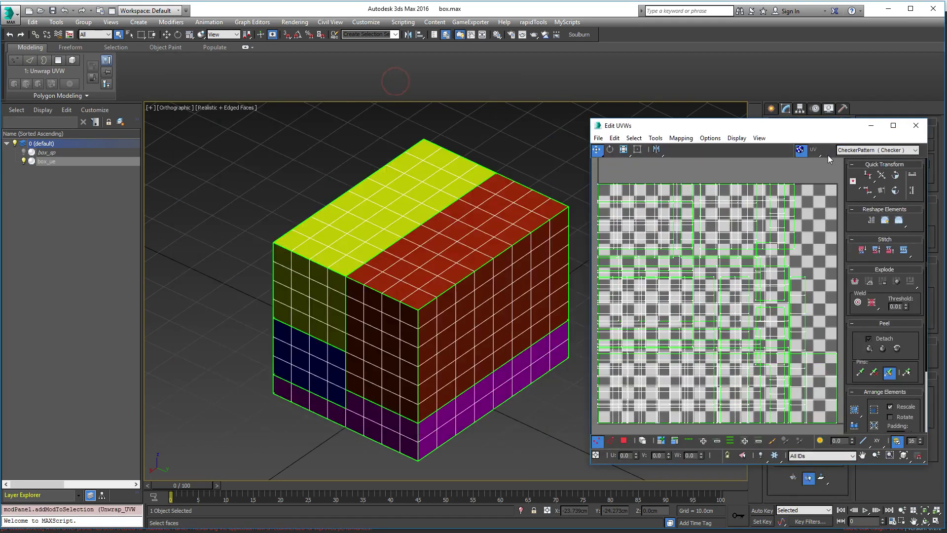
click(799, 149)
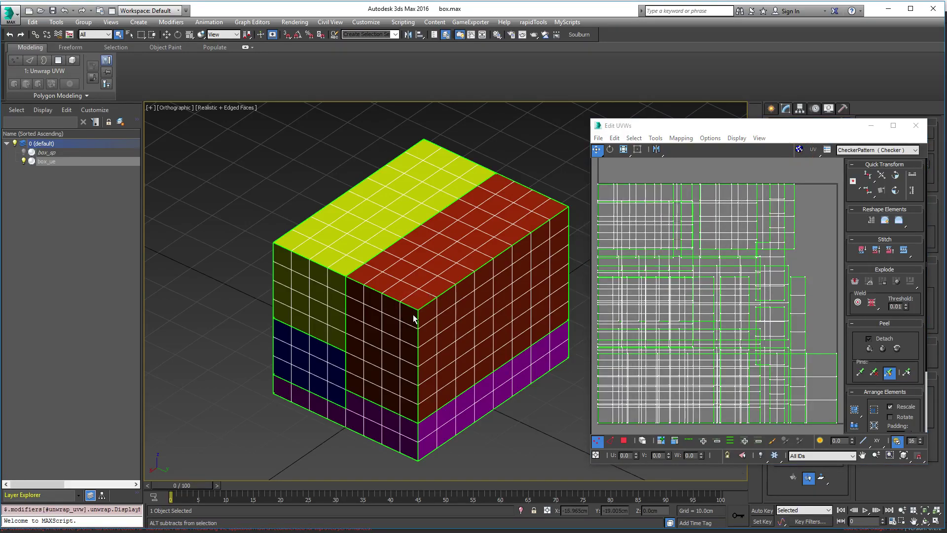
Step: Compare box_ue's coloured material regions with its overlapping UV shells, and close the UV editor
alt+middle_drag(438, 313, 444, 281)
scroll(642, 291, down, 8)
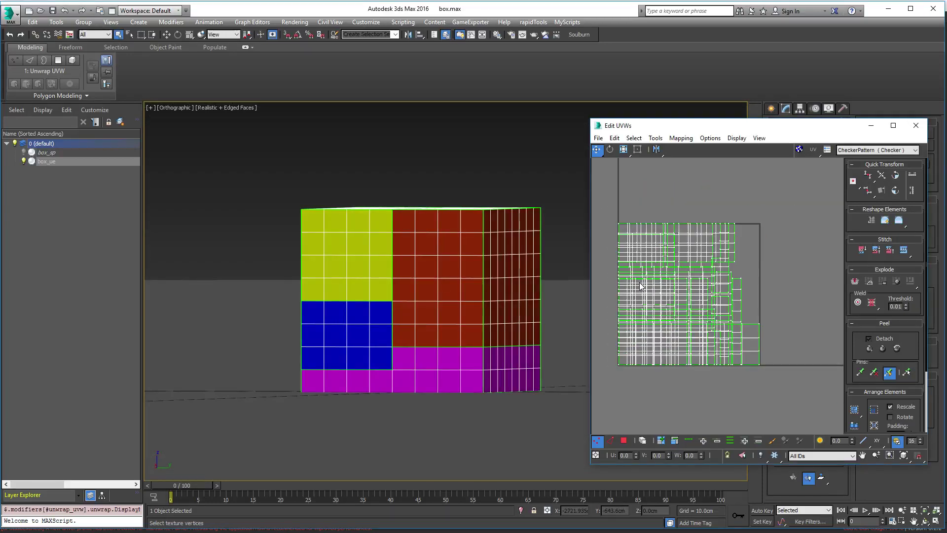
scroll(641, 291, up, 7)
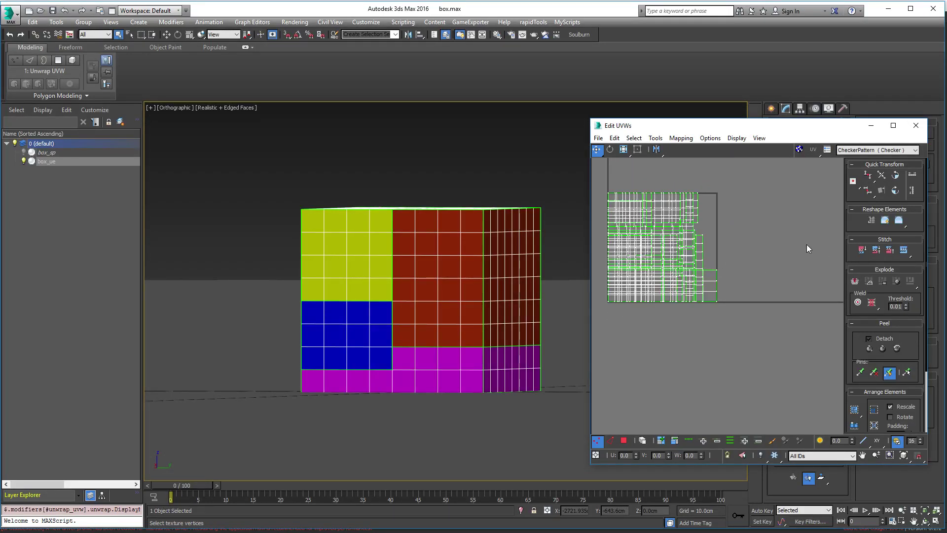
alt+middle_drag(502, 270, 480, 299)
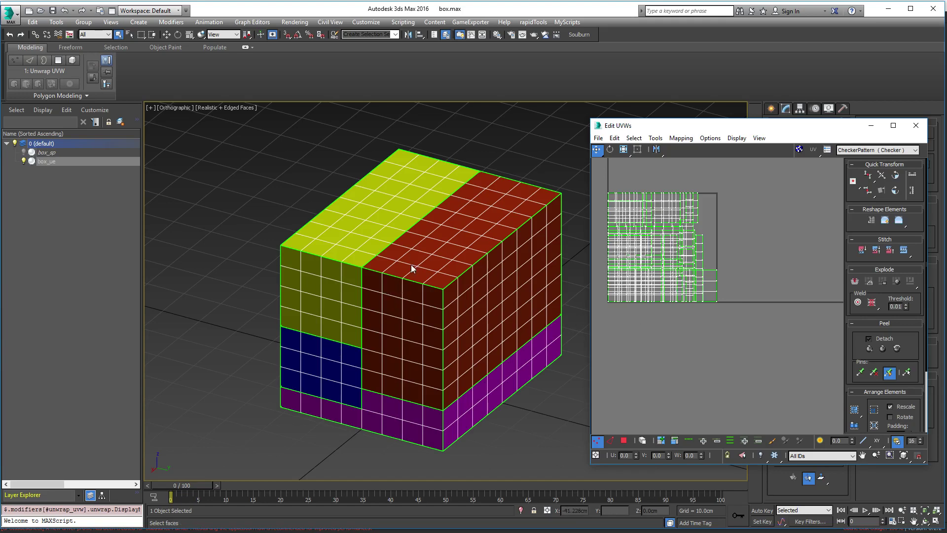
alt+middle_drag(413, 268, 362, 267)
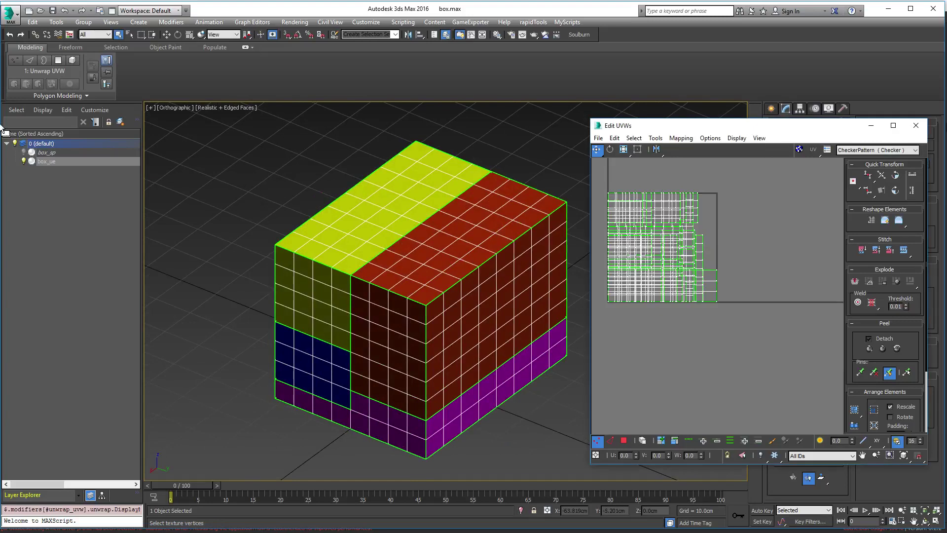
click(915, 126)
Step: Switch to Unreal Editor and bring up the Main level containing the textured box_ue
key(alt+Tab)
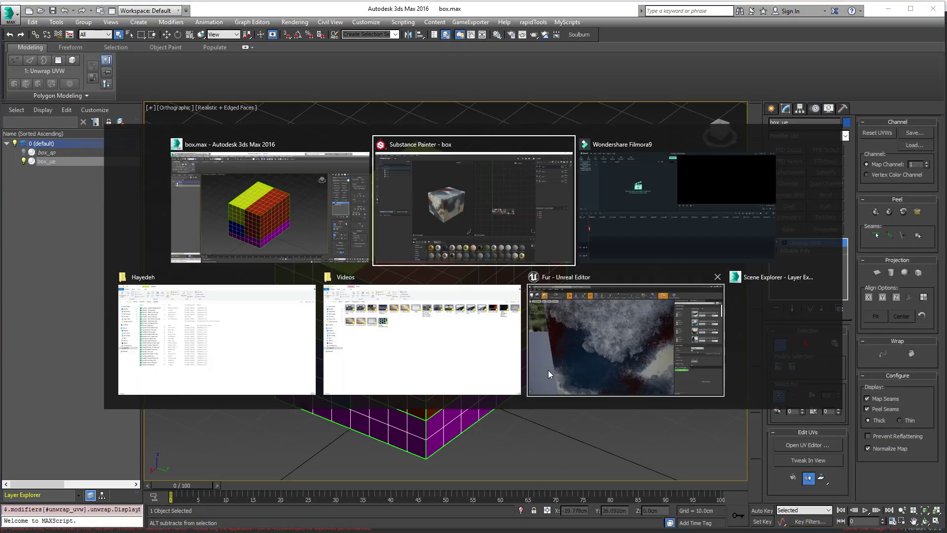
click(591, 333)
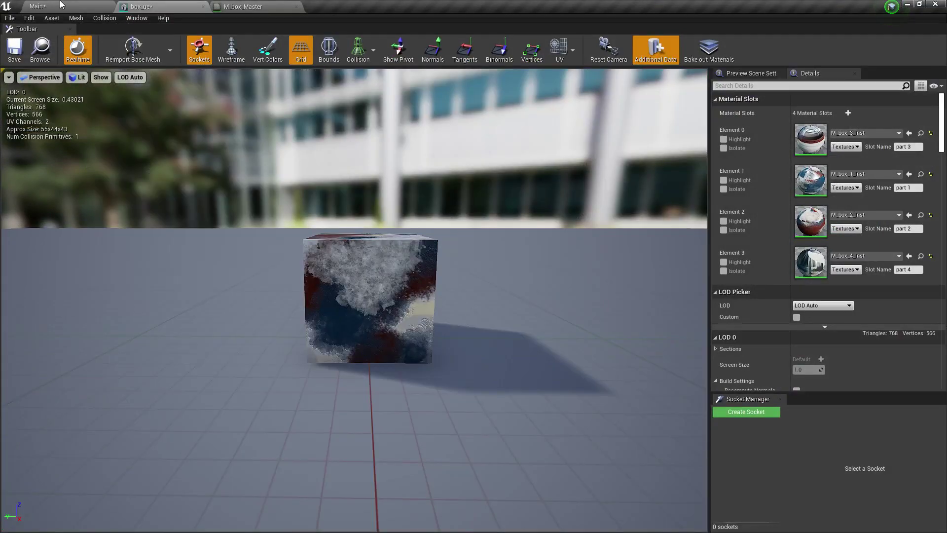
click(59, 6)
scroll(284, 186, down, 3)
scroll(408, 226, up, 3)
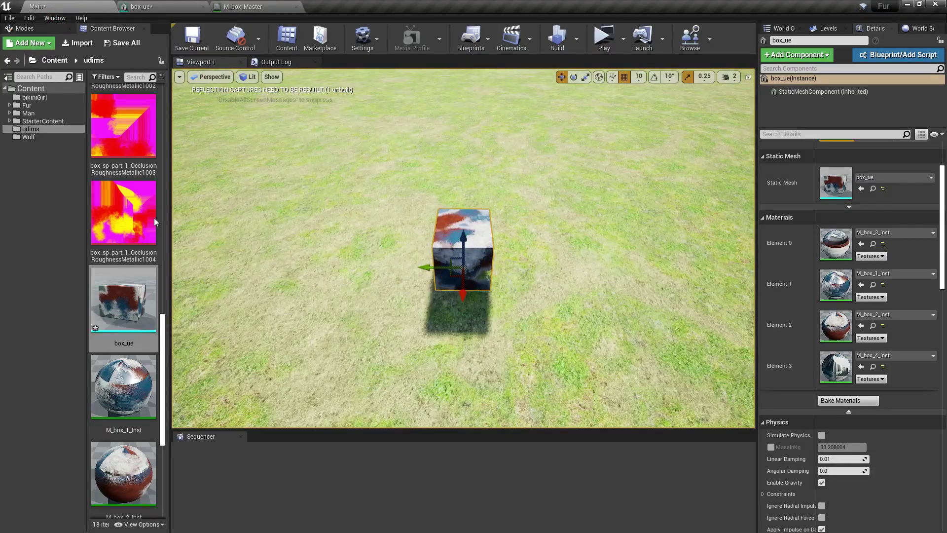
Step: Review the box textures and material instances in the udims folder and the M_box_Master graph, and return to the Main level
drag(163, 333, 194, 333)
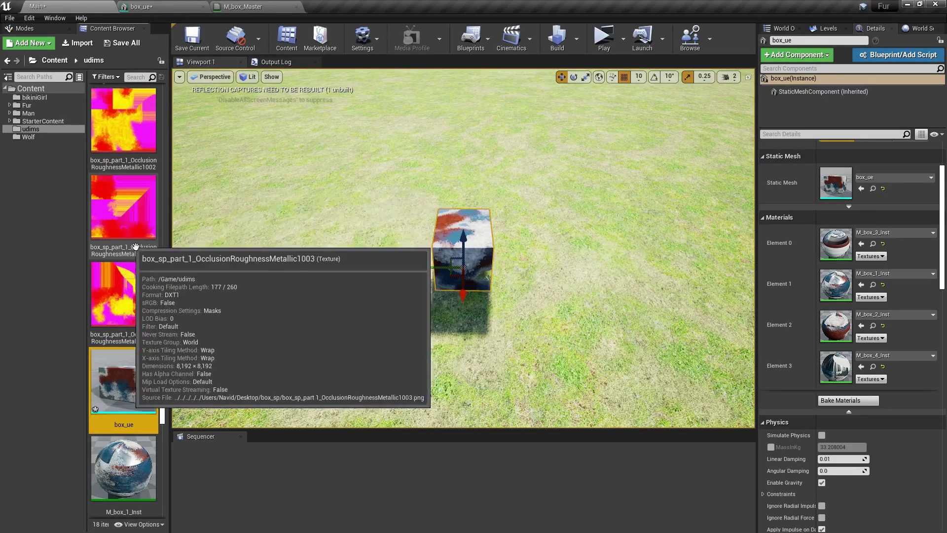
click(120, 213)
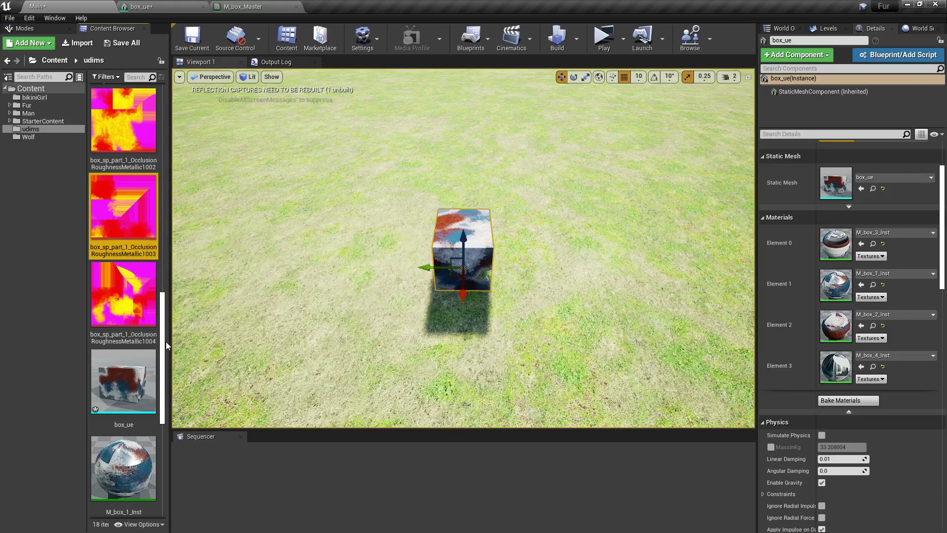
drag(166, 341, 166, 445)
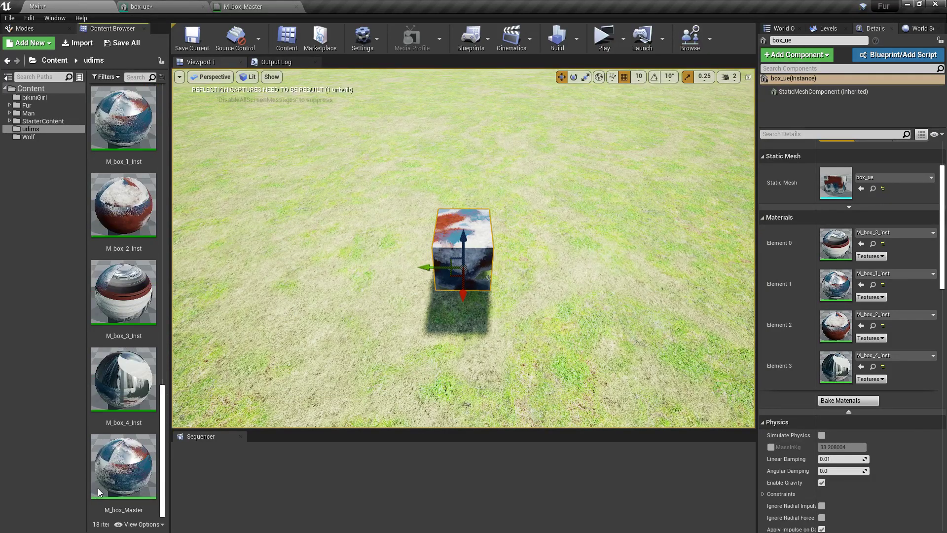
click(244, 7)
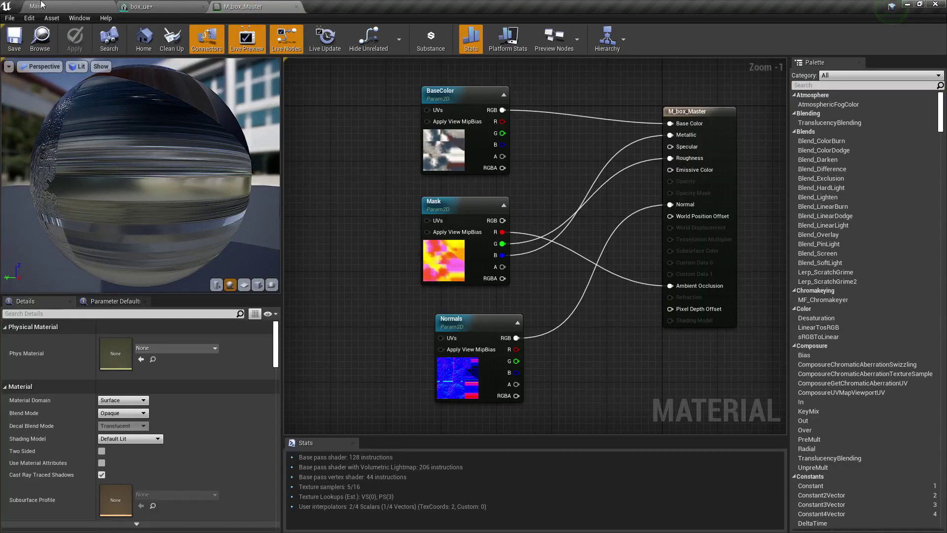
click(67, 6)
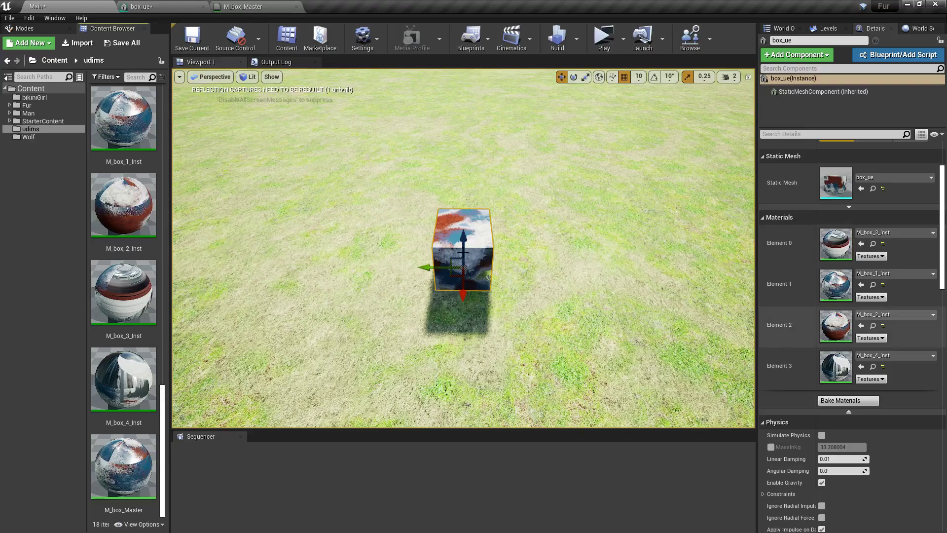
Step: Examine the textured box_ue up close in the Main level, checking its faces and texture seams from several angles
scroll(469, 230, up, 6)
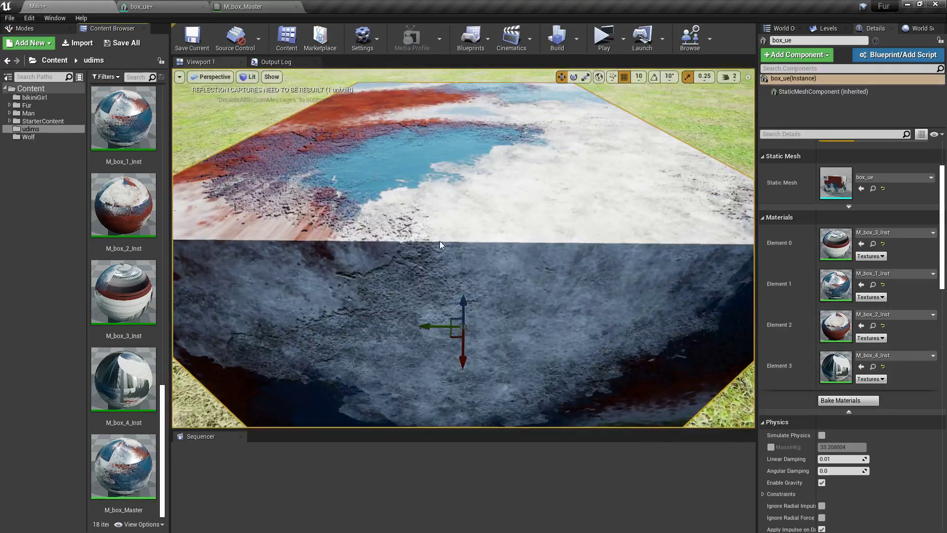
alt+drag(439, 241, 735, 251)
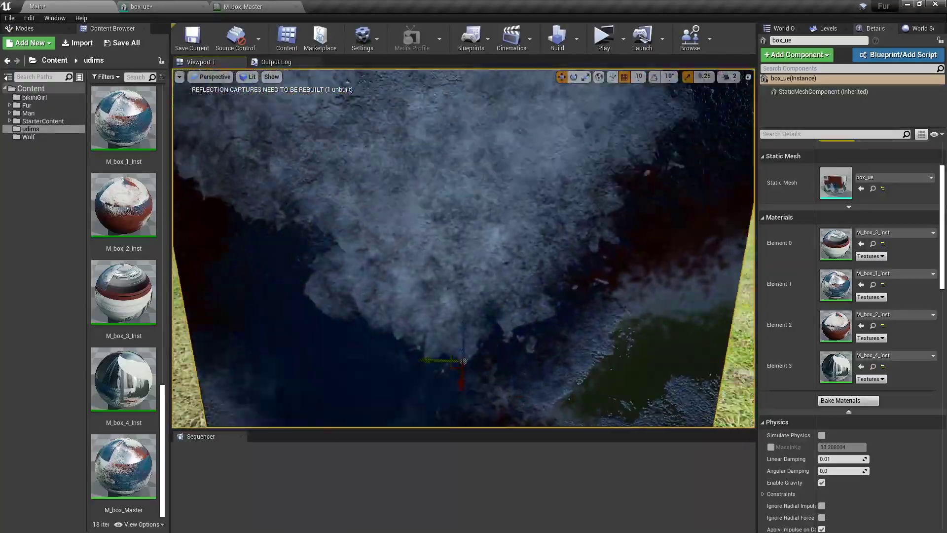
alt+drag(463, 247, 19, 261)
scroll(448, 239, down, 5)
scroll(448, 239, up, 5)
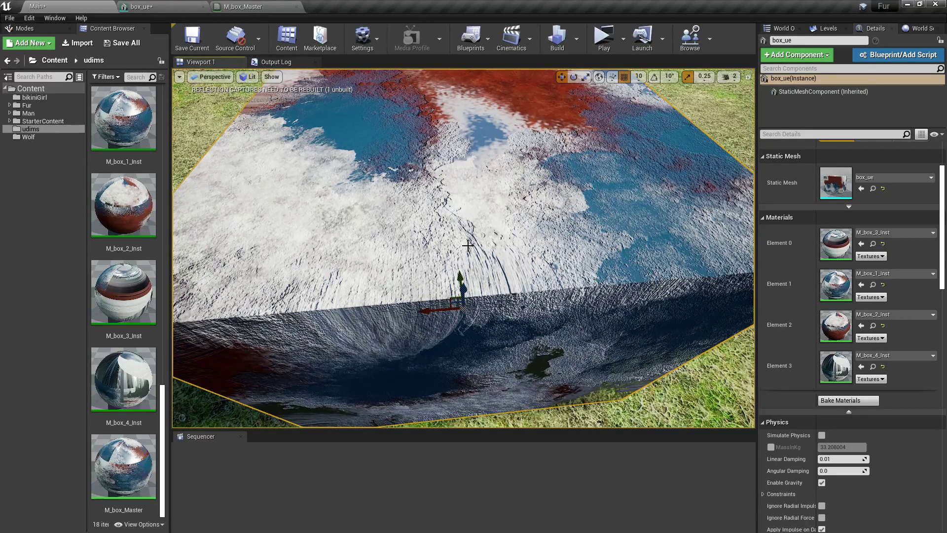
alt+drag(467, 245, 445, 222)
scroll(451, 212, down, 5)
scroll(451, 212, up, 5)
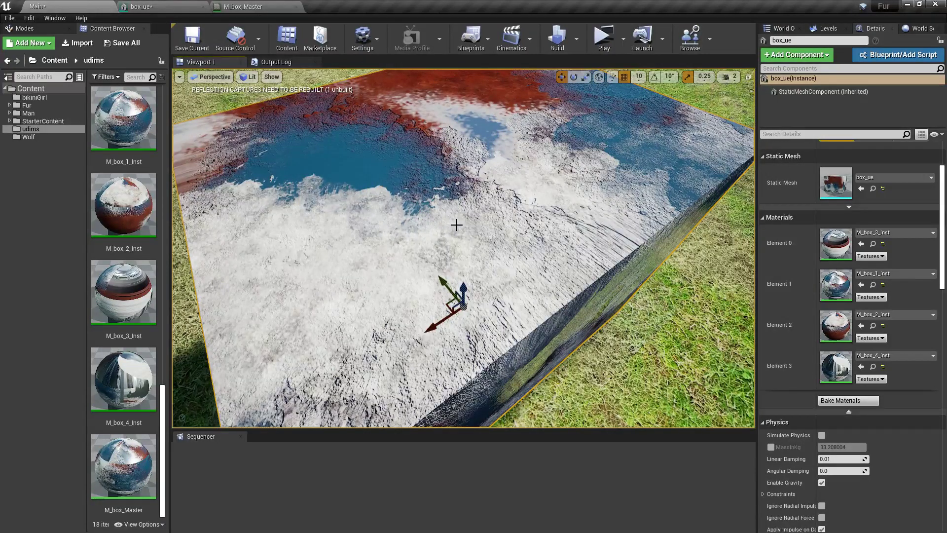
alt+drag(465, 224, 465, 242)
mouse_move(493, 195)
alt+mouse_down()
mouse_move(486, 212)
mouse_move(500, 212)
alt+mouse_up()
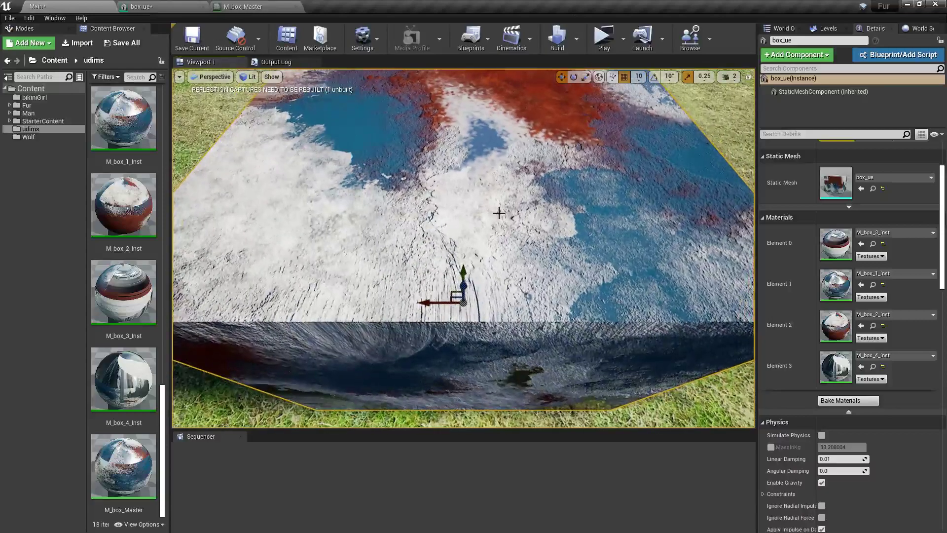
Step: Bring up the box_ue static mesh and briefly isolate its part 3 material slot to check that region's boundary
click(271, 8)
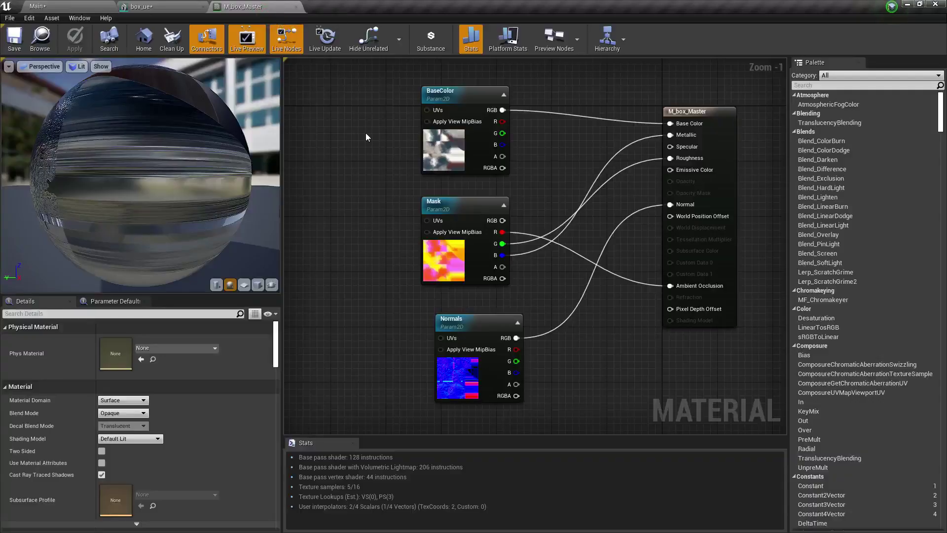
click(146, 7)
scroll(405, 268, up, 5)
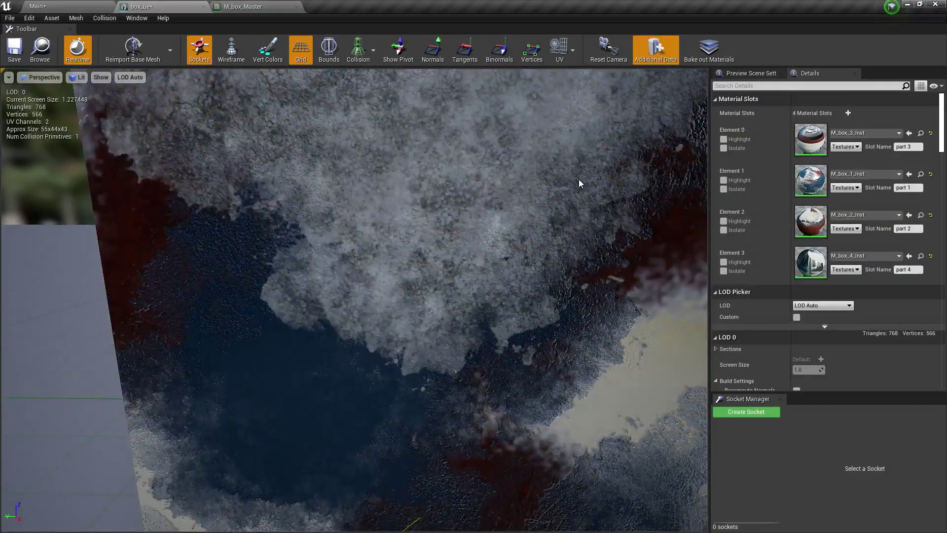
click(724, 148)
click(723, 148)
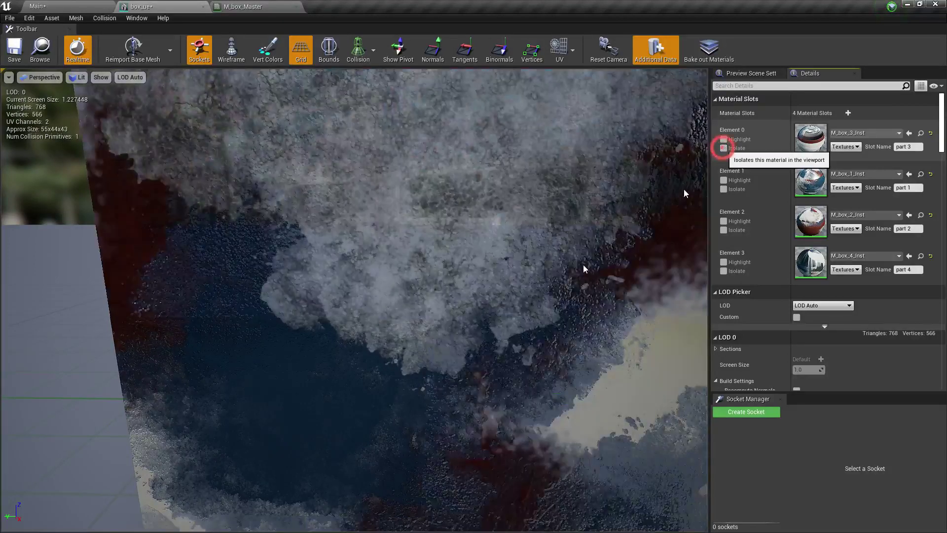
mouse_move(403, 341)
mouse_down()
mouse_move(405, 316)
mouse_move(410, 332)
mouse_up()
middle_drag(410, 332, 385, 340)
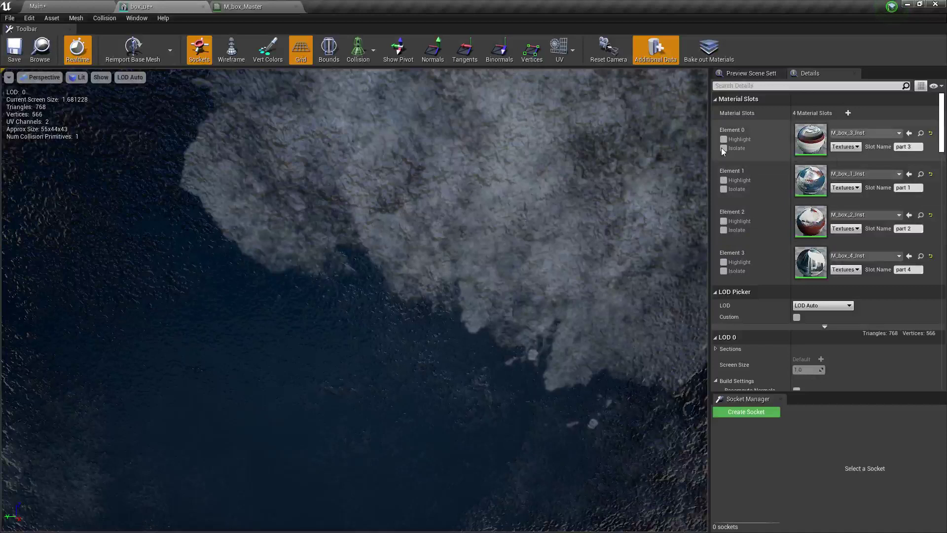
Step: Examine the texture border closer on the mesh, repeatedly isolating the part 3 material and restoring the full view
click(722, 148)
click(723, 148)
mouse_move(523, 253)
mouse_down()
mouse_move(524, 212)
mouse_move(524, 252)
mouse_up()
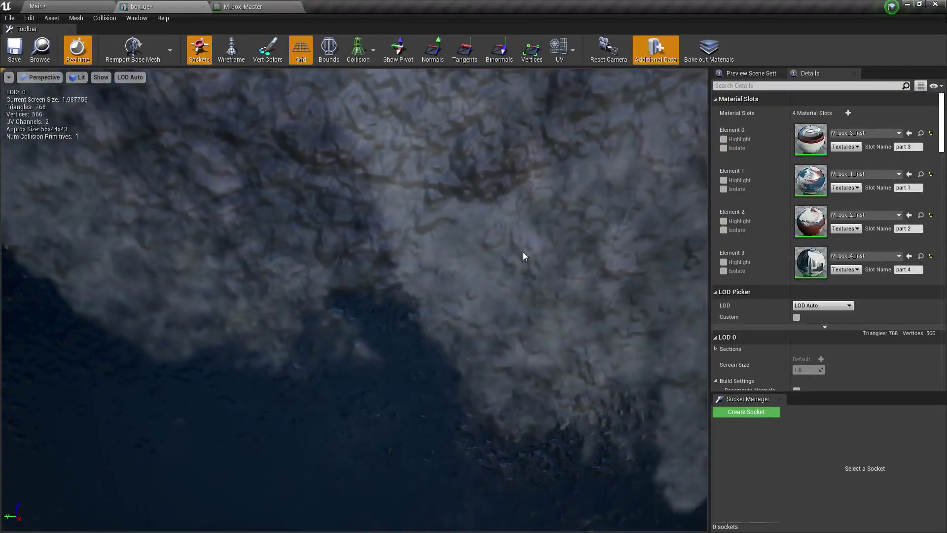
drag(449, 283, 448, 284)
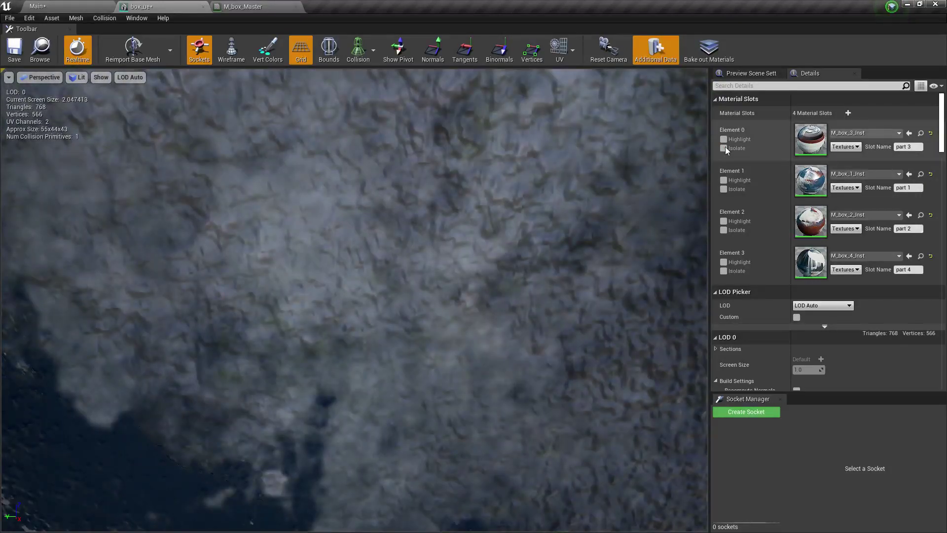
click(724, 148)
click(724, 148)
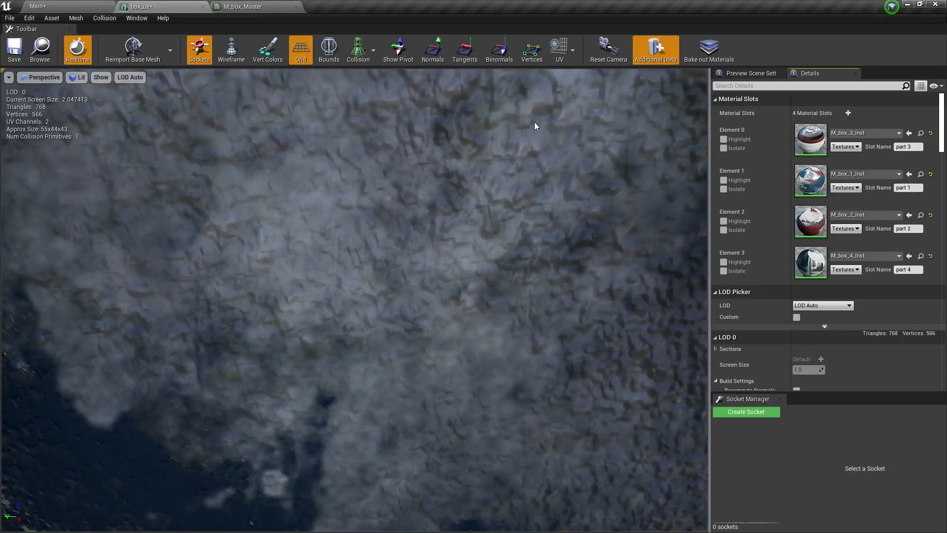
click(723, 148)
click(723, 148)
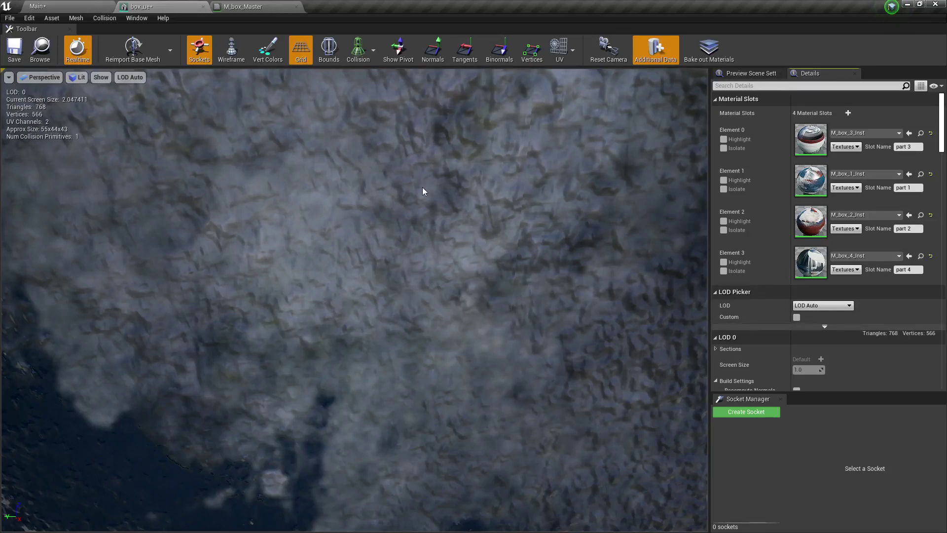
Step: Switch to Substance Painter and examine the box's surface closely along the border of UV tile 1001
key(alt+Tab)
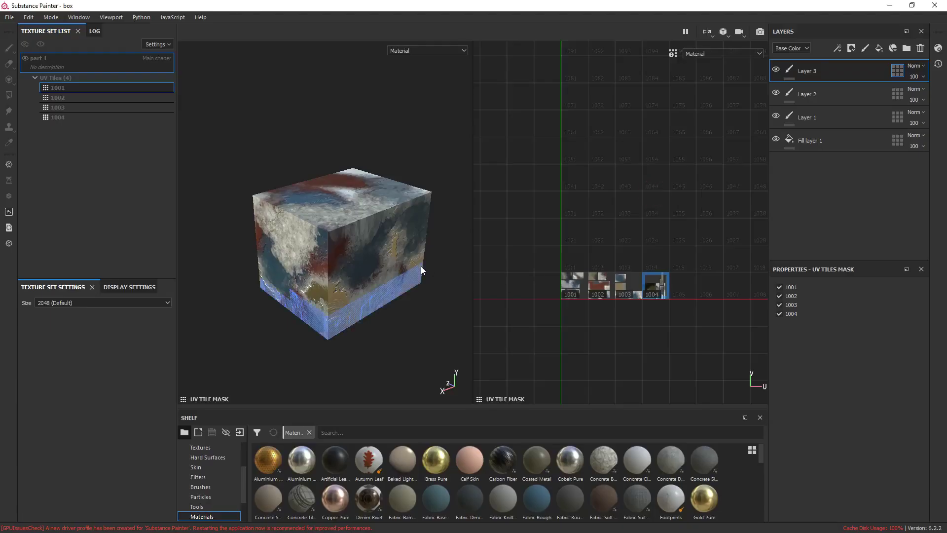
scroll(300, 215, up, 5)
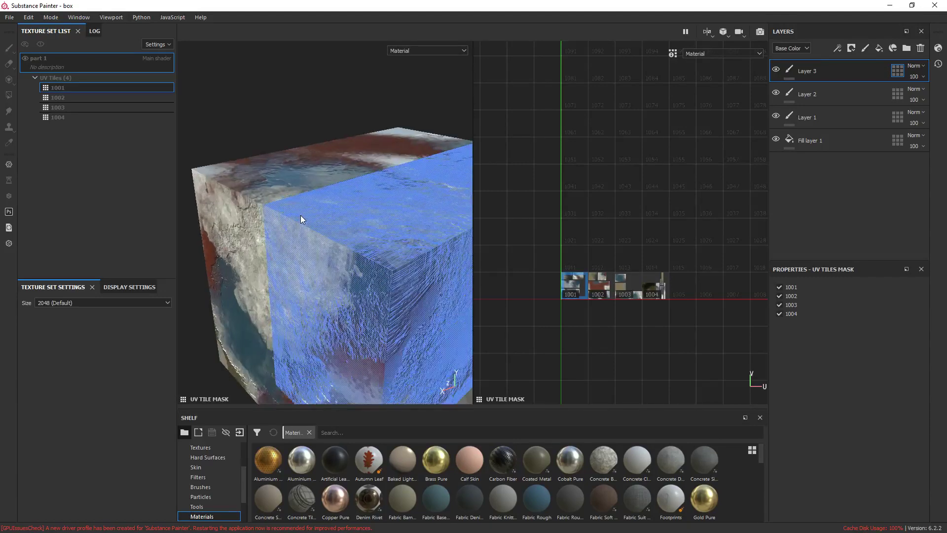
scroll(302, 219, up, 10)
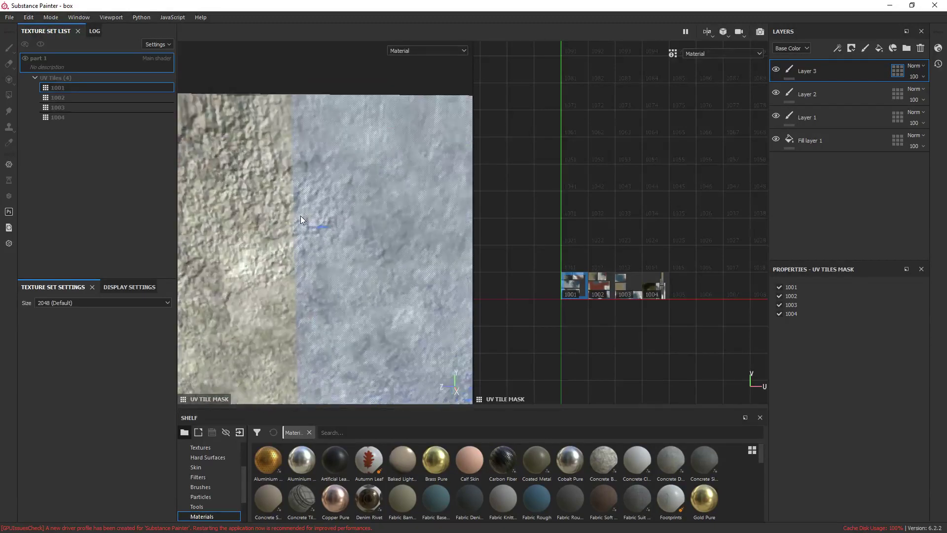
scroll(302, 219, up, 4)
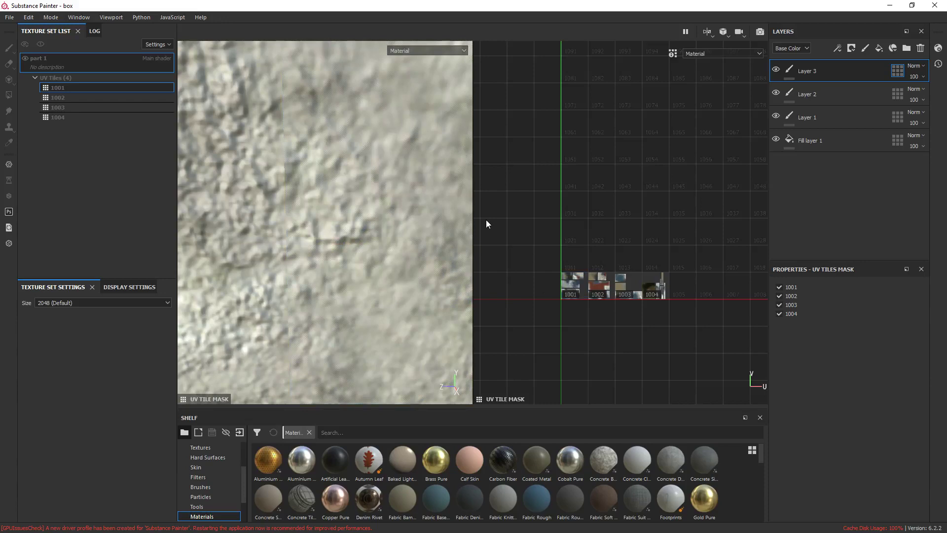
Step: Switch to 3ds Max and add a Checker map to the diffuse colour of an unused grey material
key(alt+Tab)
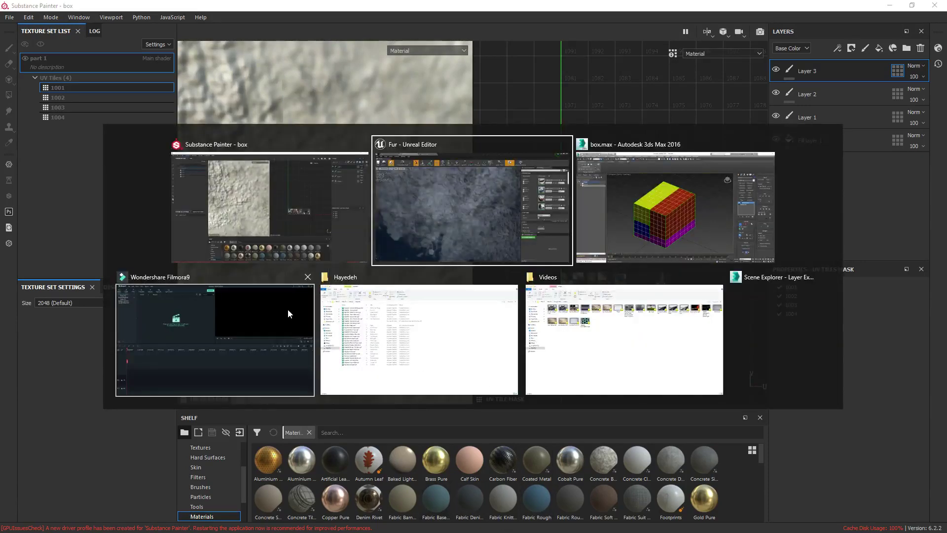
click(623, 226)
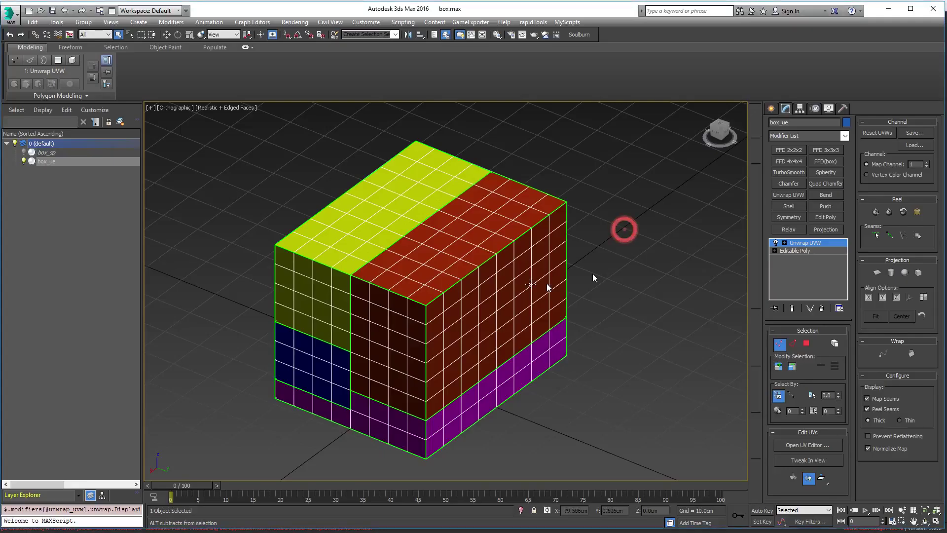
alt+middle_drag(482, 333, 663, 265)
key(m)
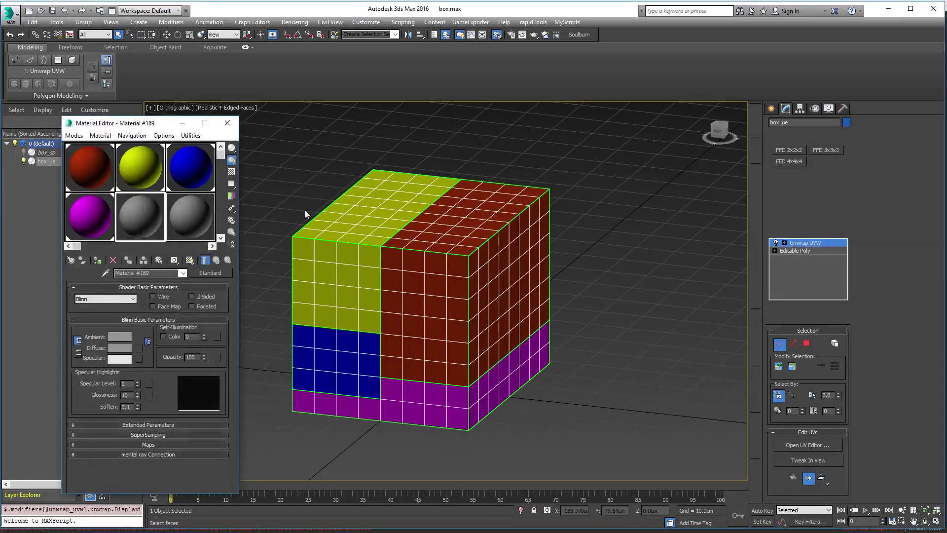
middle_drag(305, 209, 365, 211)
click(153, 214)
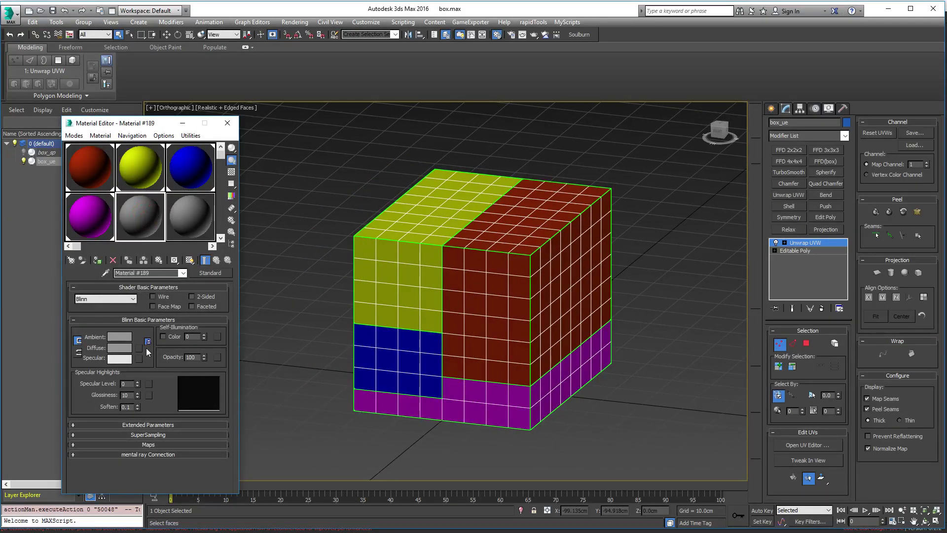
click(138, 348)
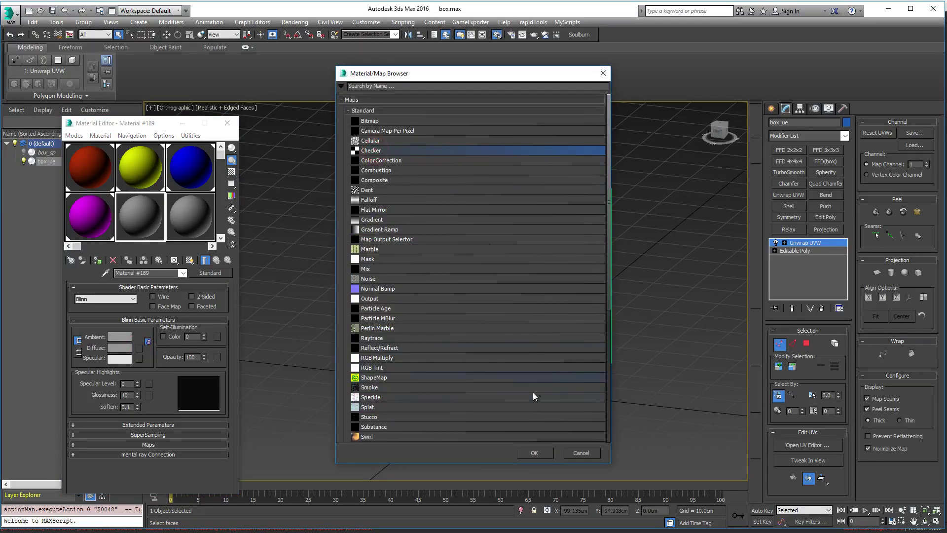
click(535, 452)
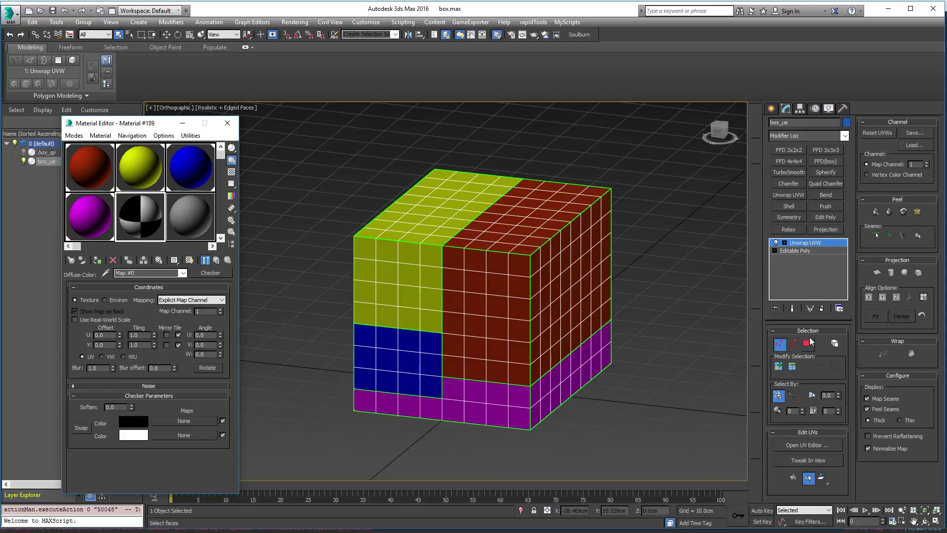
Step: Remove the Unwrap UVW modifier from box_ue and assign the checker material to the box
click(822, 308)
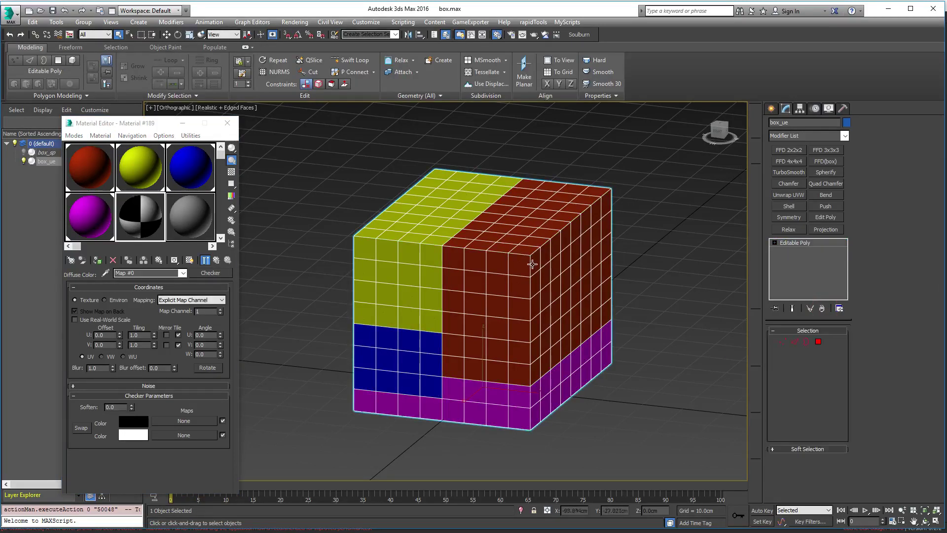
click(519, 236)
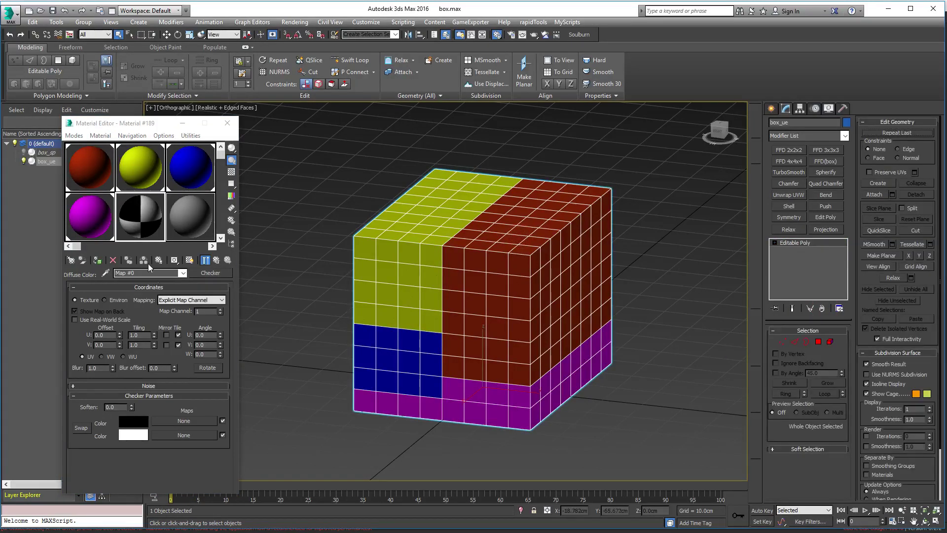
click(97, 262)
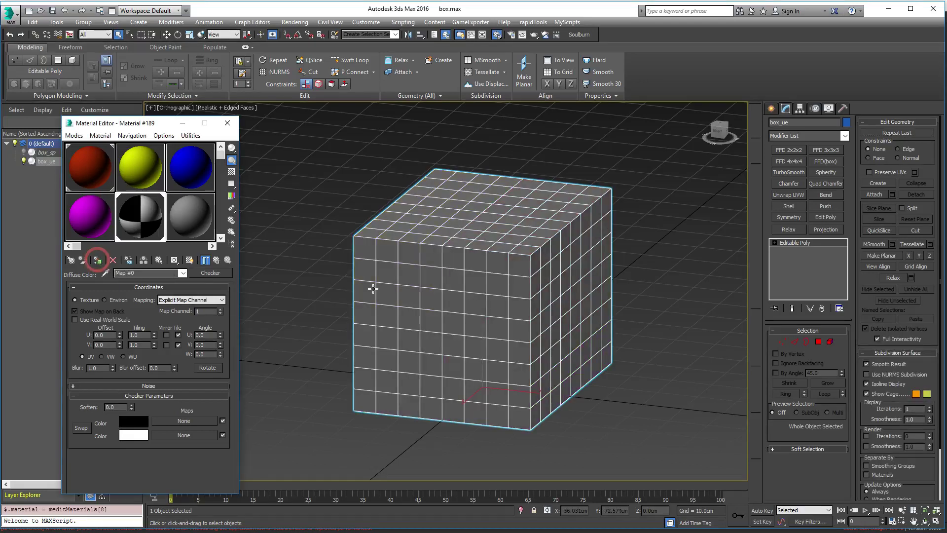
Step: Set the Checker map's U and V tiling to 20 and show the map shaded in the viewport
double_click(140, 335)
text(20)
key(Return)
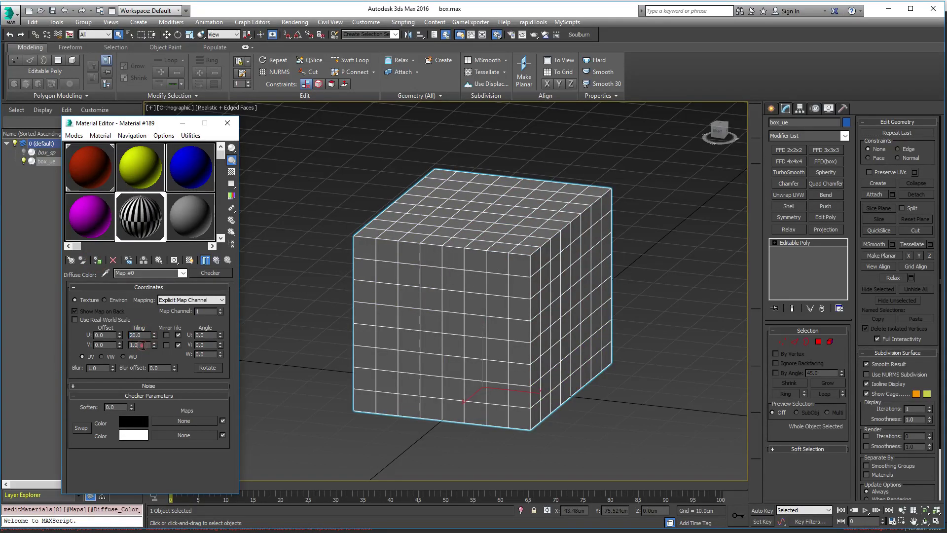
double_click(136, 345)
text(20)
key(Return)
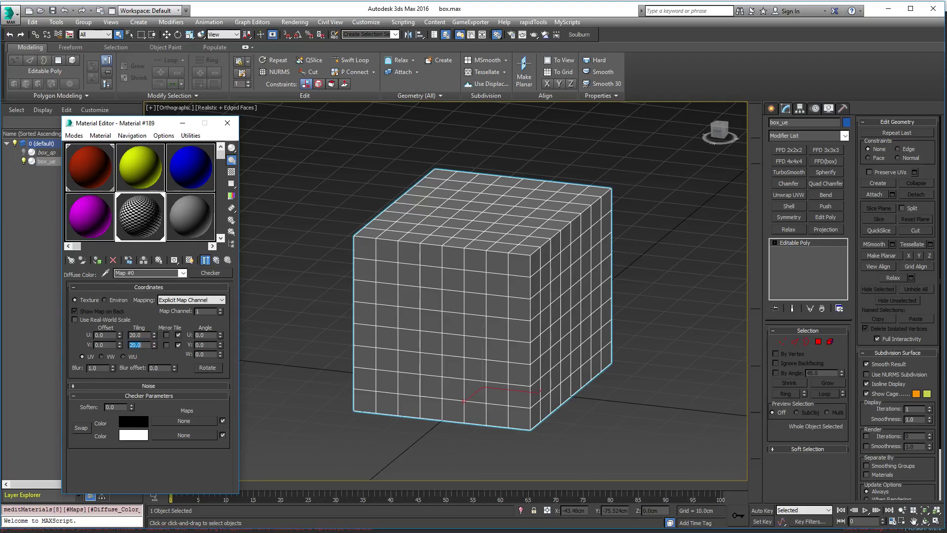
click(190, 260)
Step: Compare the checker square sizes across the borders between box_ue's UV regions
mouse_move(398, 264)
alt+middle_down()
mouse_move(407, 273)
mouse_move(422, 254)
alt+middle_up()
scroll(443, 313, up, 4)
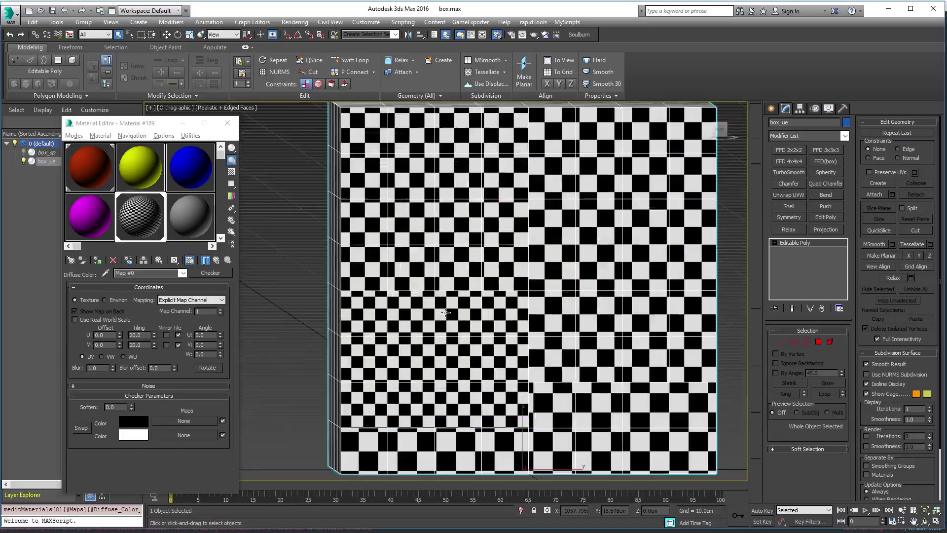
scroll(448, 311, up, 2)
scroll(580, 344, up, 3)
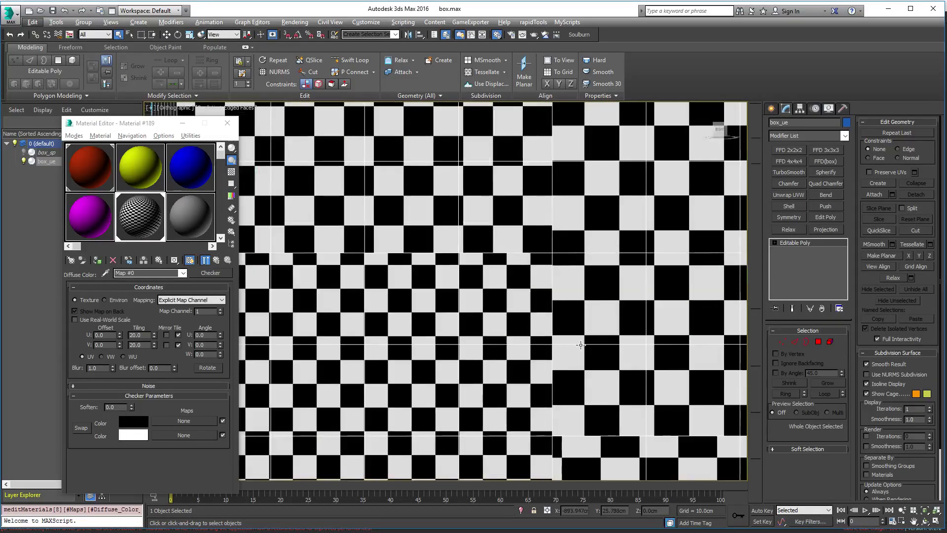
alt+middle_drag(580, 345, 511, 319)
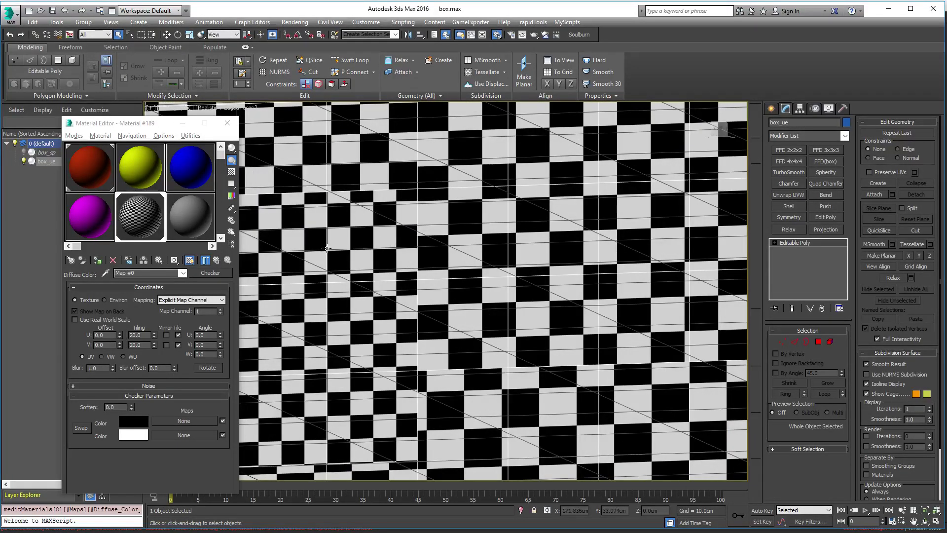